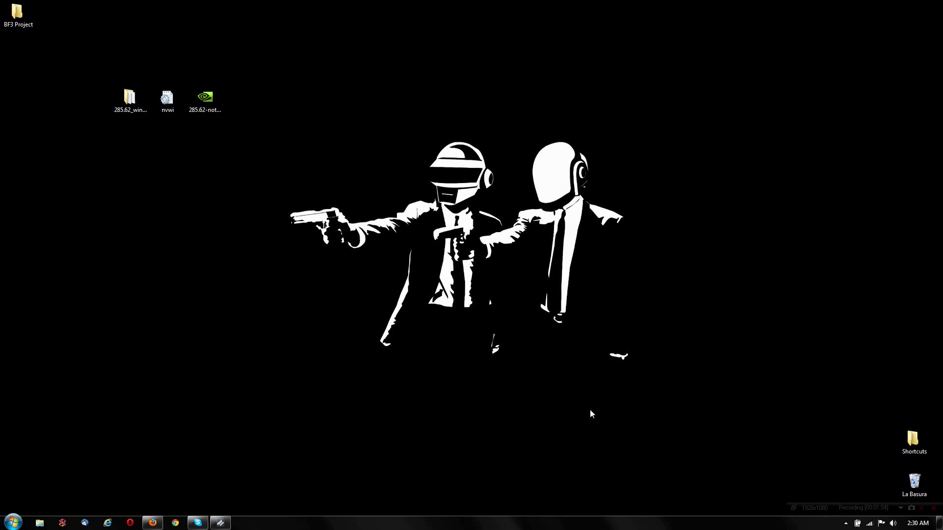
- Open a File Explorer window and browse to C:\NVIDIA\DisplayDriver\285.62\WinVista_Win7_64\International
{"action": "left_click", "coordinate": [41, 523]}
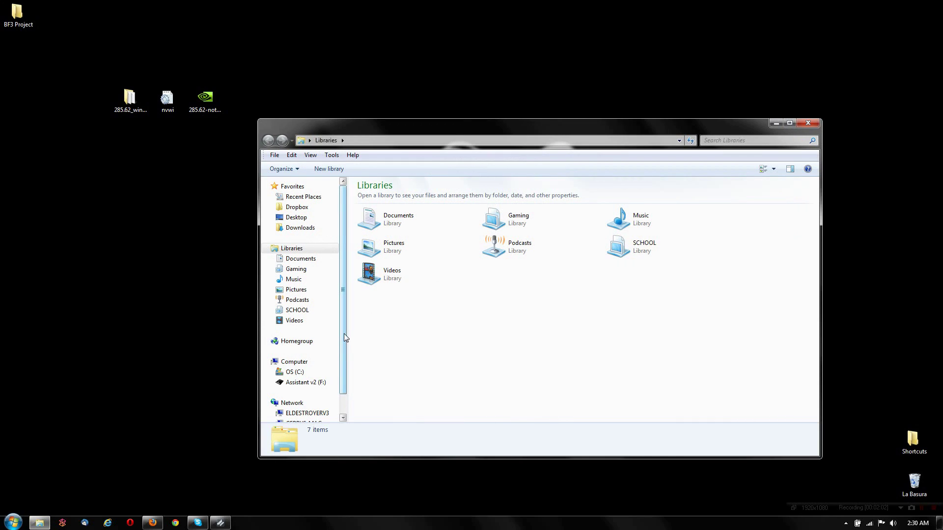
{"action": "scroll", "coordinate": [344, 354], "scroll_direction": "down", "scroll_amount": 2}
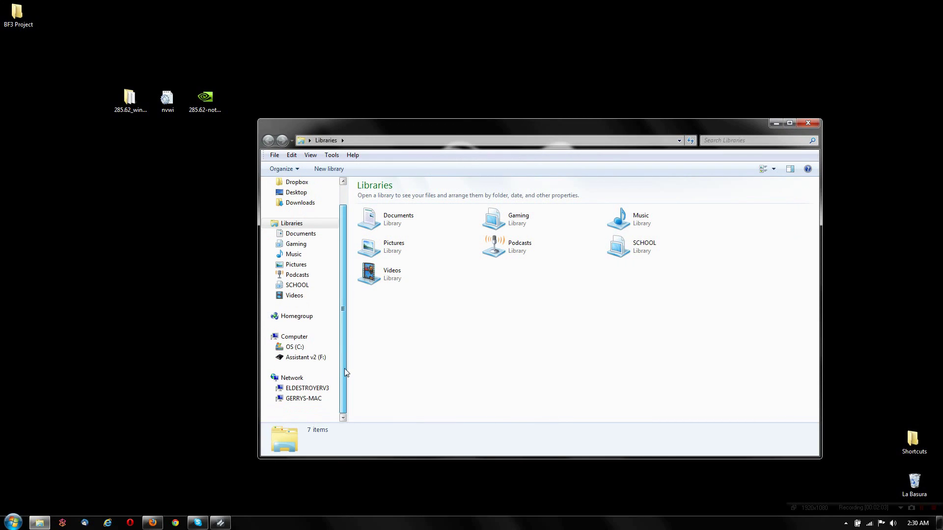
{"action": "left_click", "coordinate": [217, 102]}
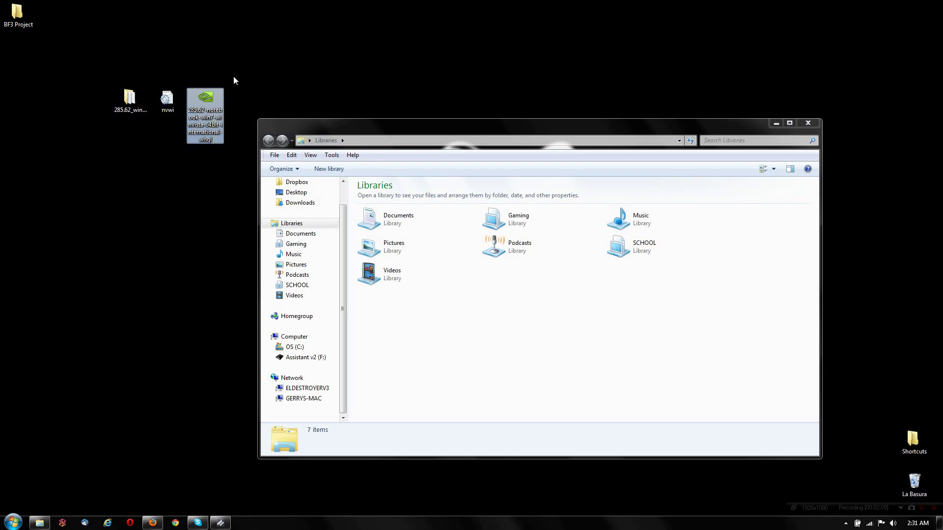
{"action": "left_click", "coordinate": [295, 348]}
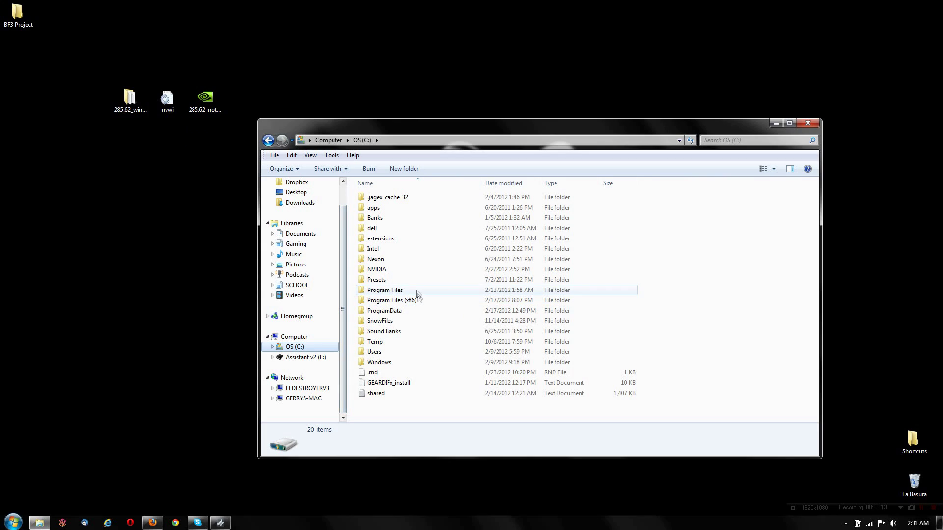
{"action": "double_click", "coordinate": [401, 271]}
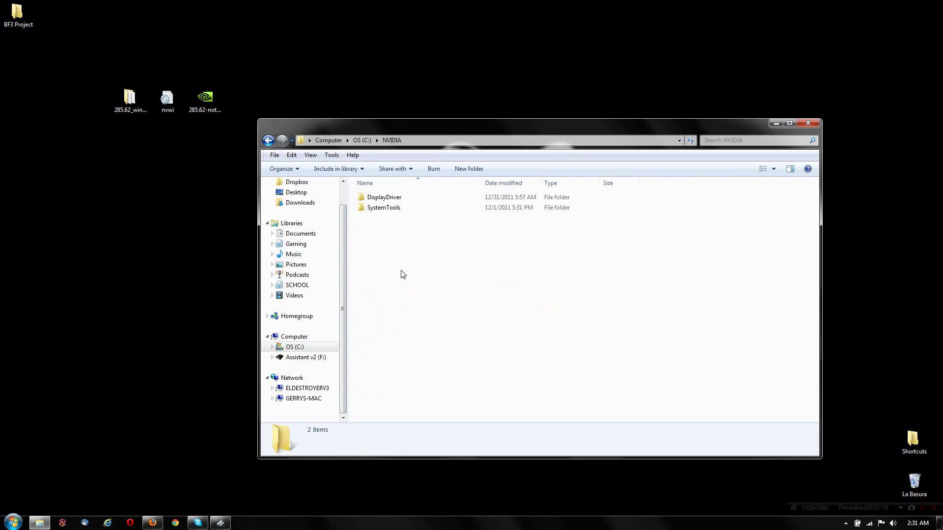
{"action": "double_click", "coordinate": [413, 199]}
{"action": "double_click", "coordinate": [413, 198]}
{"action": "left_click", "coordinate": [413, 198]}
{"action": "double_click", "coordinate": [412, 201]}
{"action": "double_click", "coordinate": [412, 202]}
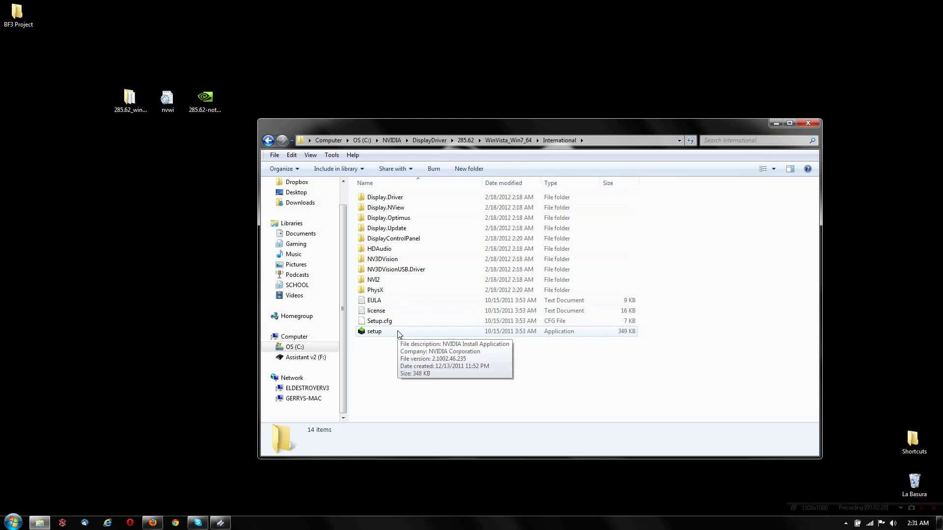
- Try to run the NVIDIA setup application from the International folder, and close the installer and the folder window
{"action": "double_click", "coordinate": [399, 333]}
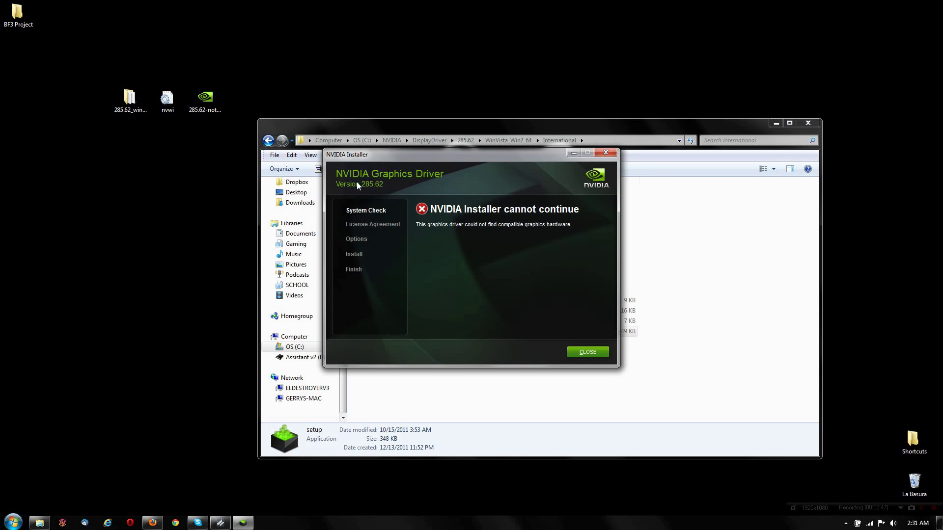
{"action": "left_click", "coordinate": [593, 355]}
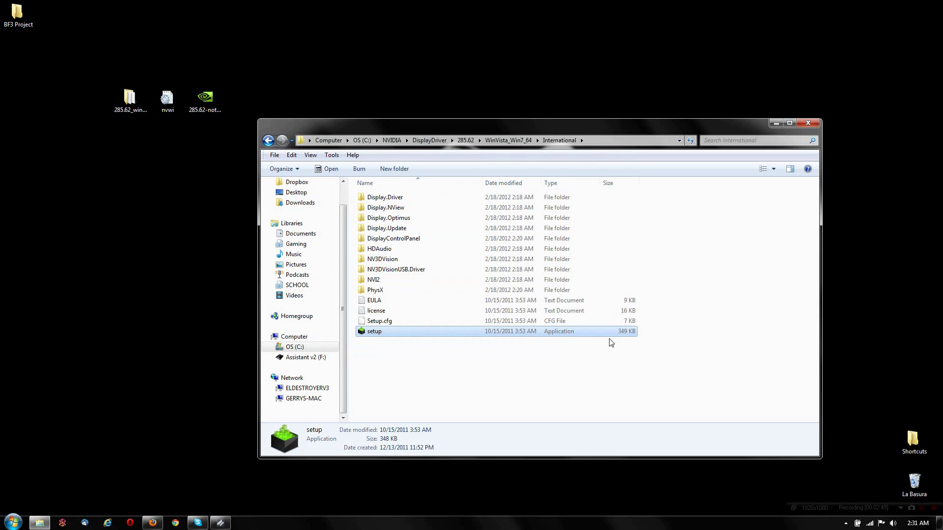
{"action": "left_click", "coordinate": [808, 125]}
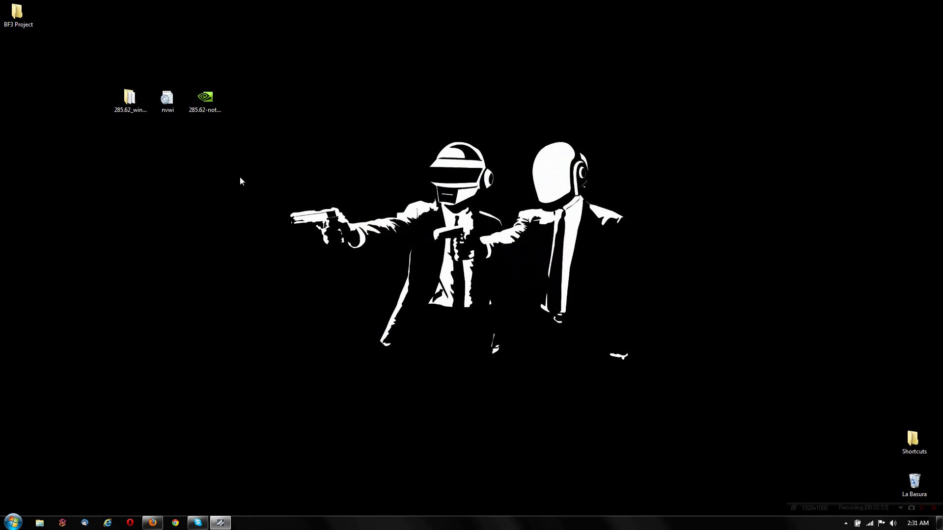
- Run the setup application from the desktop folder 285.62_win7x64, cancel it at the license agreement and close the folder
{"action": "double_click", "coordinate": [128, 110]}
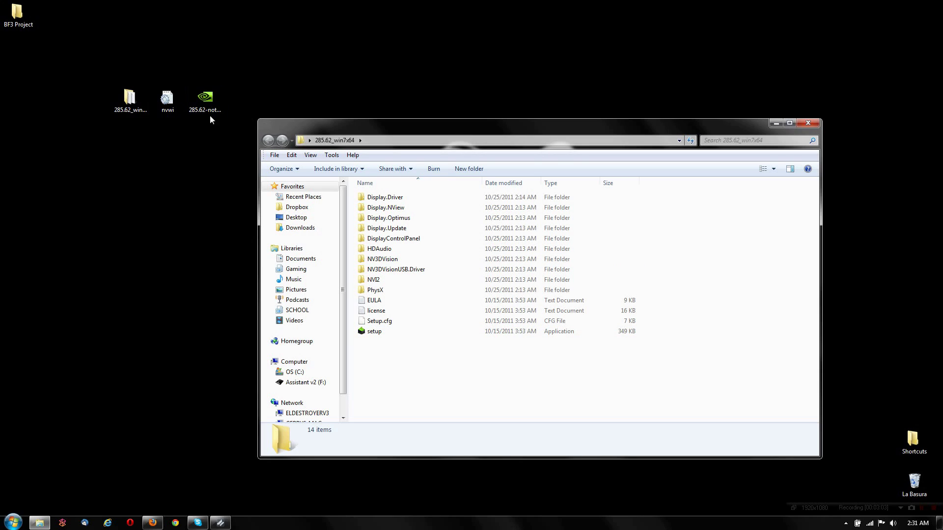
{"action": "mouse_move", "coordinate": [168, 104]}
{"action": "left_mouse_down"}
{"action": "mouse_move", "coordinate": [169, 129]}
{"action": "mouse_move", "coordinate": [167, 114]}
{"action": "left_mouse_up"}
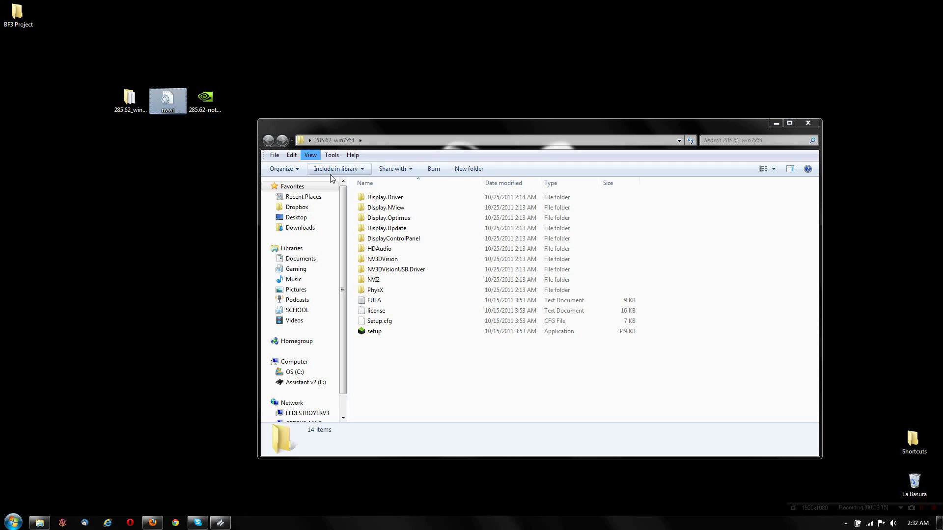
{"action": "left_click", "coordinate": [388, 198]}
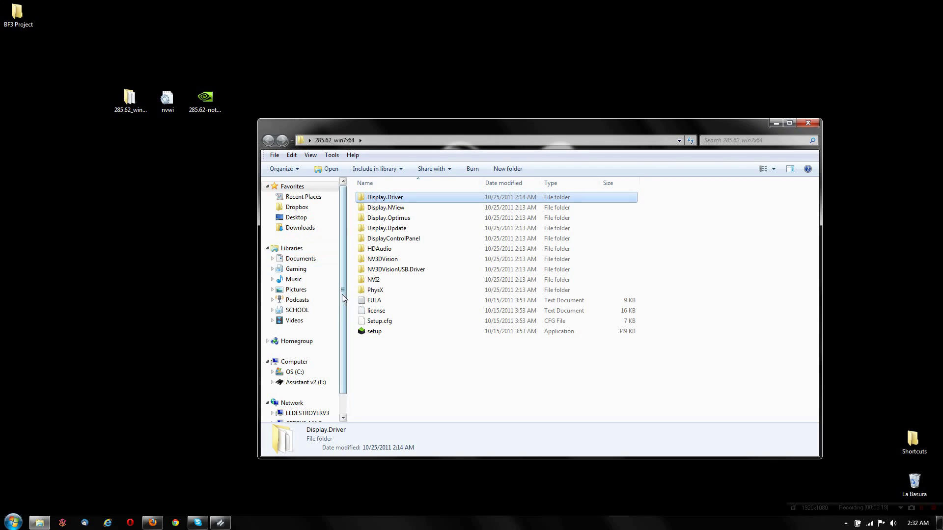
{"action": "double_click", "coordinate": [382, 335]}
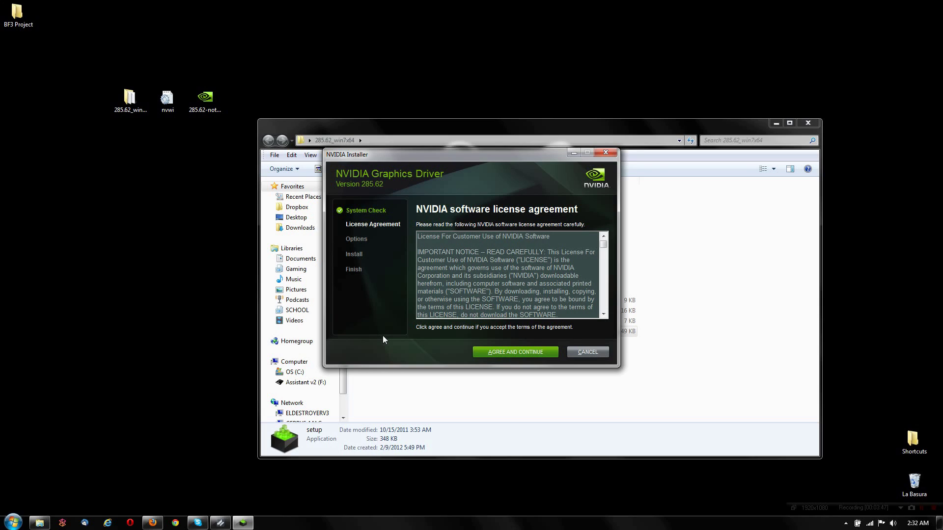
{"action": "left_click", "coordinate": [588, 352]}
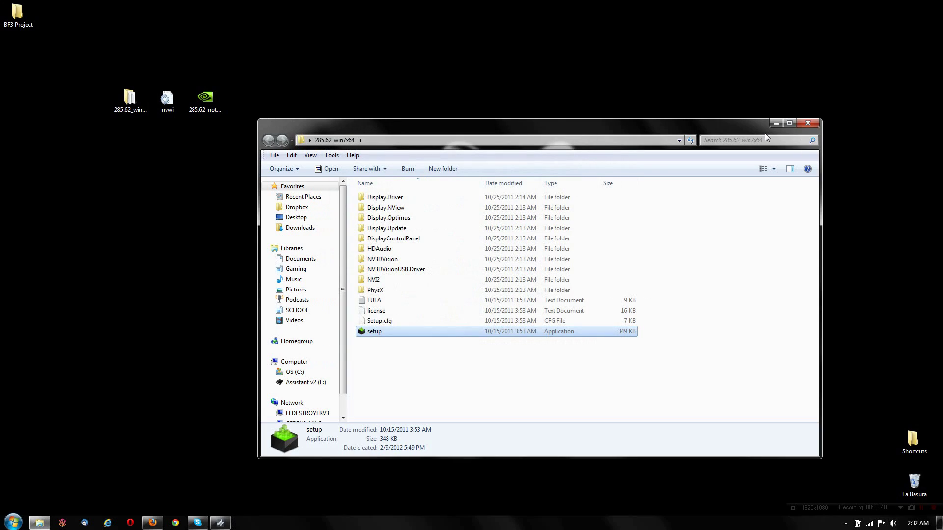
{"action": "left_click", "coordinate": [807, 122]}
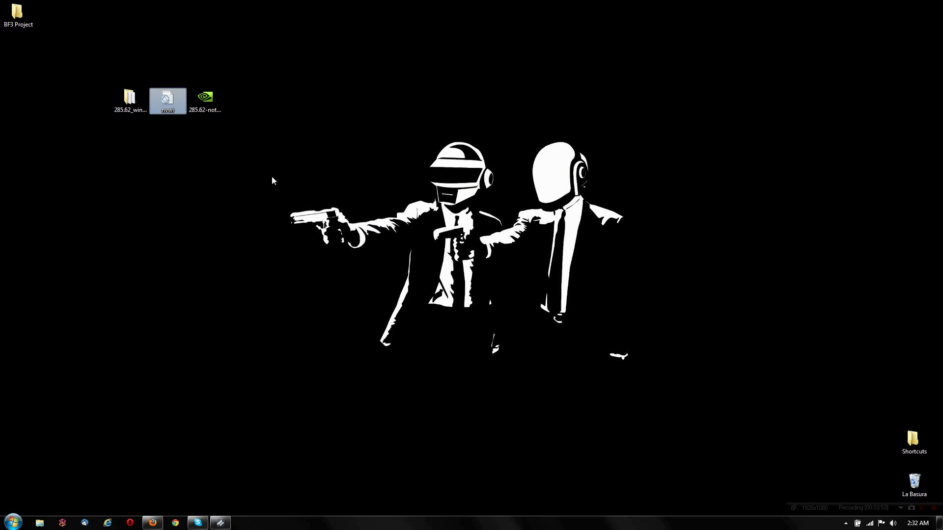
- Switch to Firefox and replace the GeForce driver page tab with a new tab at google.com
{"action": "left_click", "coordinate": [204, 116]}
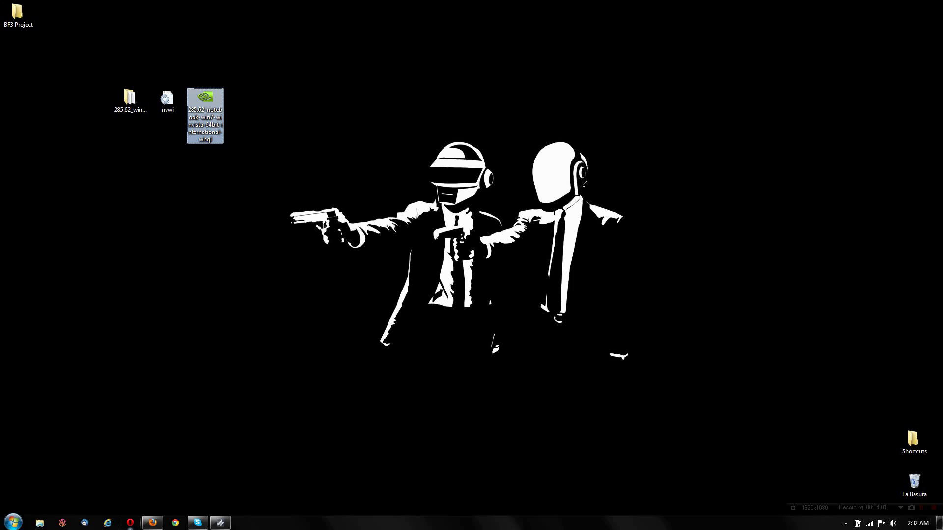
{"action": "left_click", "coordinate": [146, 523]}
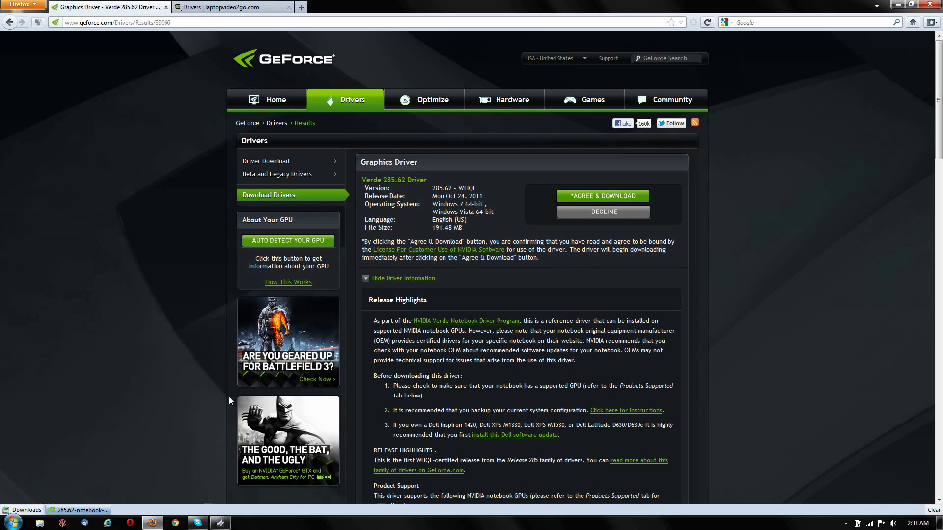
{"action": "left_click", "coordinate": [166, 7]}
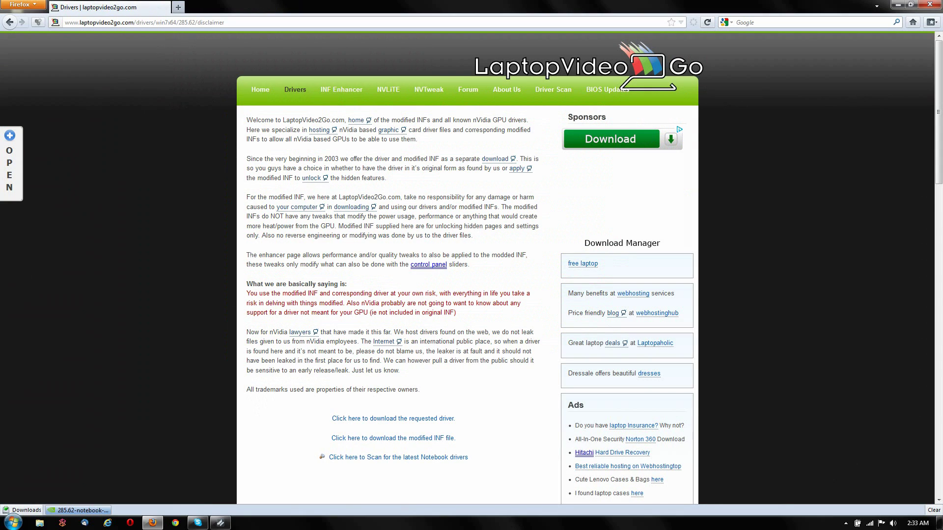
{"action": "left_click", "coordinate": [178, 7]}
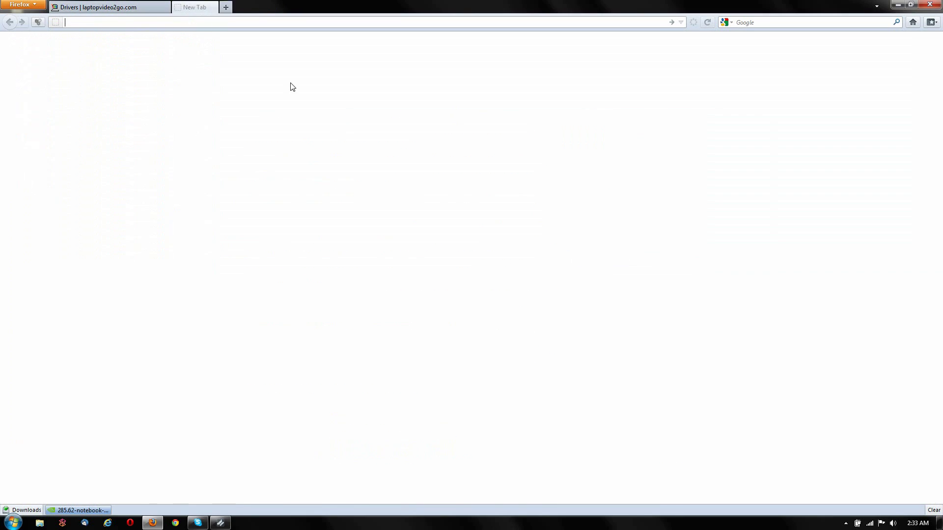
{"action": "type", "text": "google.com"}
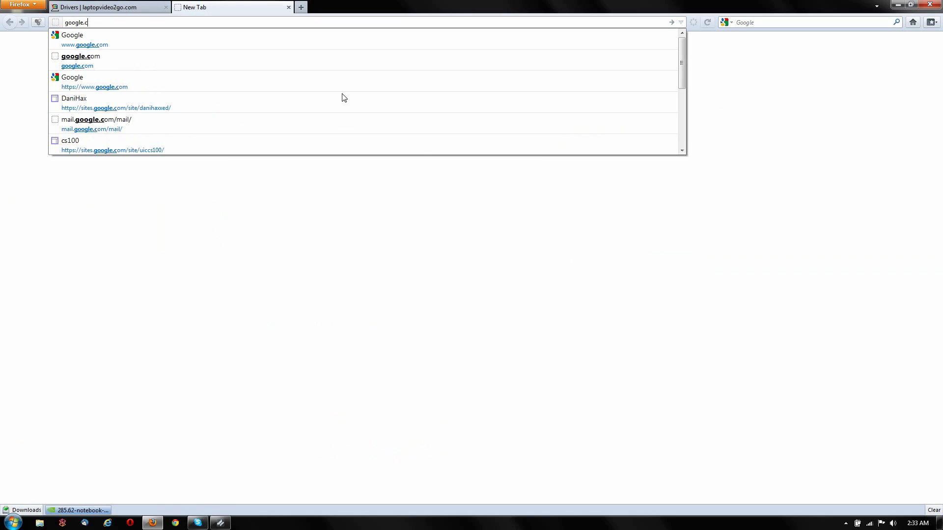
{"action": "key", "text": "Return"}
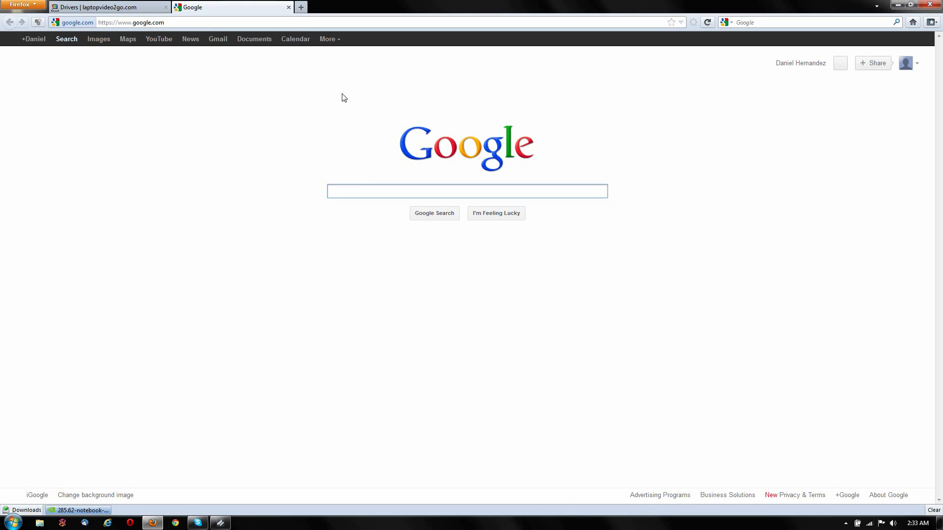
{"action": "type", "text": "laptop"}
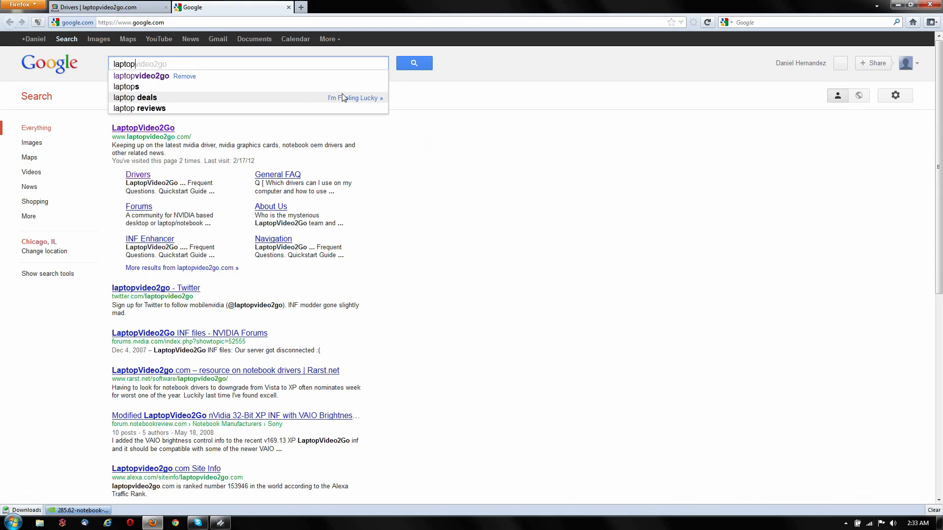
{"action": "key", "text": "Down"}
{"action": "key", "text": "Down"}
{"action": "key", "text": "Down"}
{"action": "key", "text": "Down"}
{"action": "key", "text": "Return"}
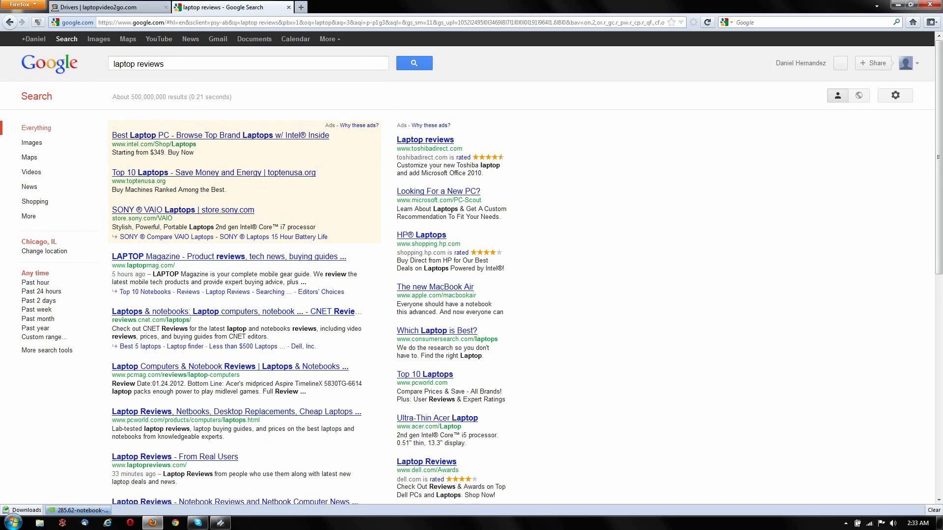
- Search Google for laptopvideo2go and open the LaptopVideo2Go website, leaving it as the only tab
{"action": "key", "text": "BackSpace"}
{"action": "key", "text": "BackSpace"}
{"action": "key", "text": "BackSpace"}
{"action": "key", "text": "BackSpace"}
{"action": "key", "text": "BackSpace"}
{"action": "key", "text": "BackSpace"}
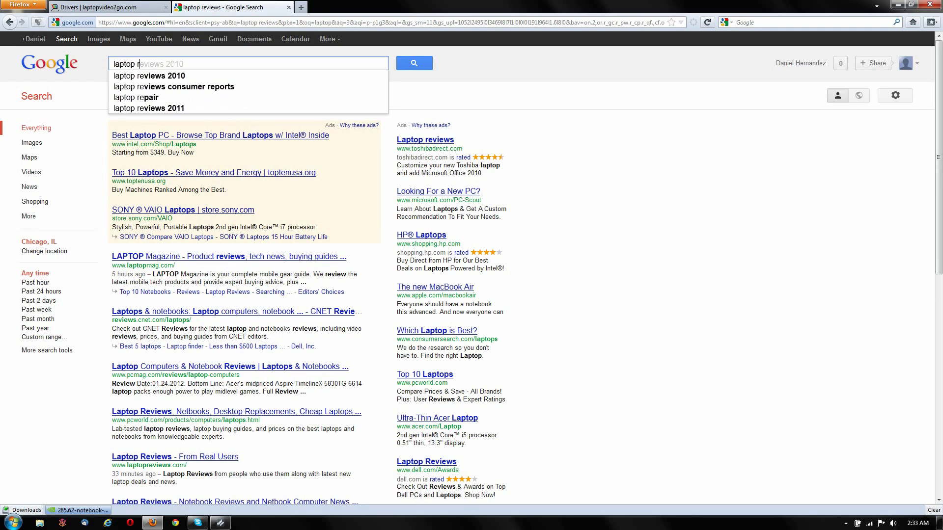
{"action": "key", "text": "BackSpace"}
{"action": "key", "text": "BackSpace"}
{"action": "type", "text": "video2go"}
{"action": "key", "text": "Return"}
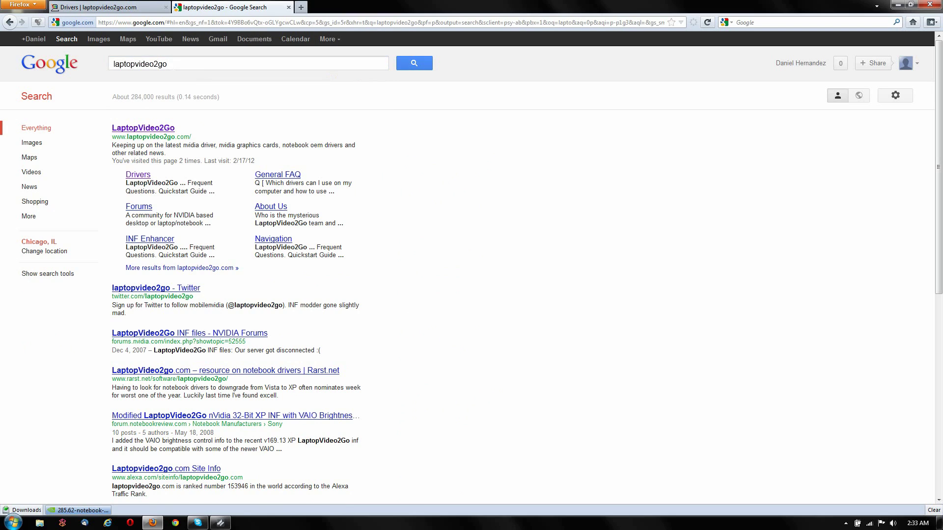
{"action": "left_click", "coordinate": [171, 129]}
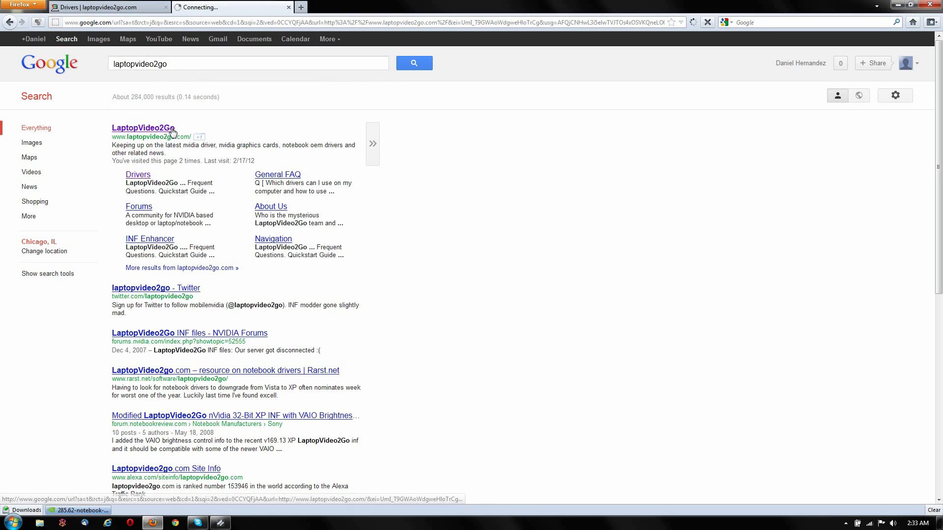
{"action": "left_click", "coordinate": [166, 7]}
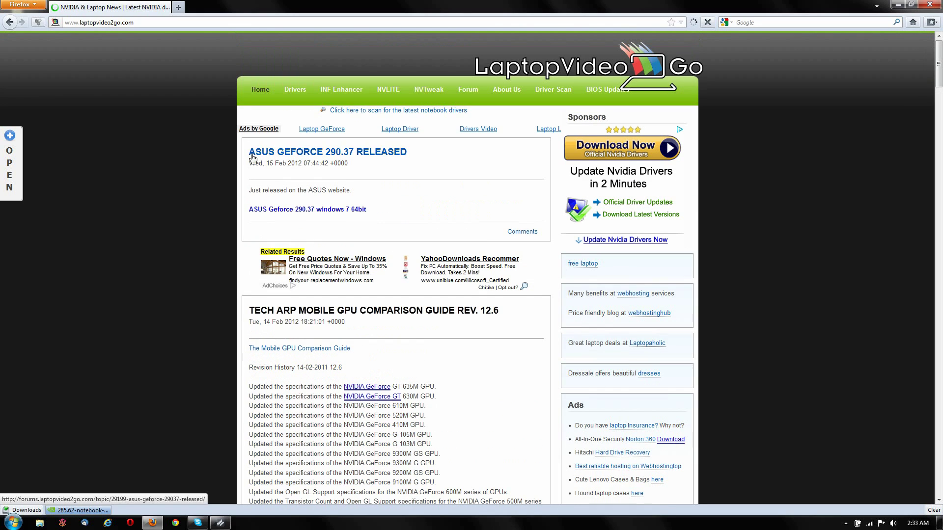
- Open the driver and INF download page for the 285.62 Windows 7/Vista 64bit driver from page 3 of the drivers list
{"action": "left_click", "coordinate": [305, 90]}
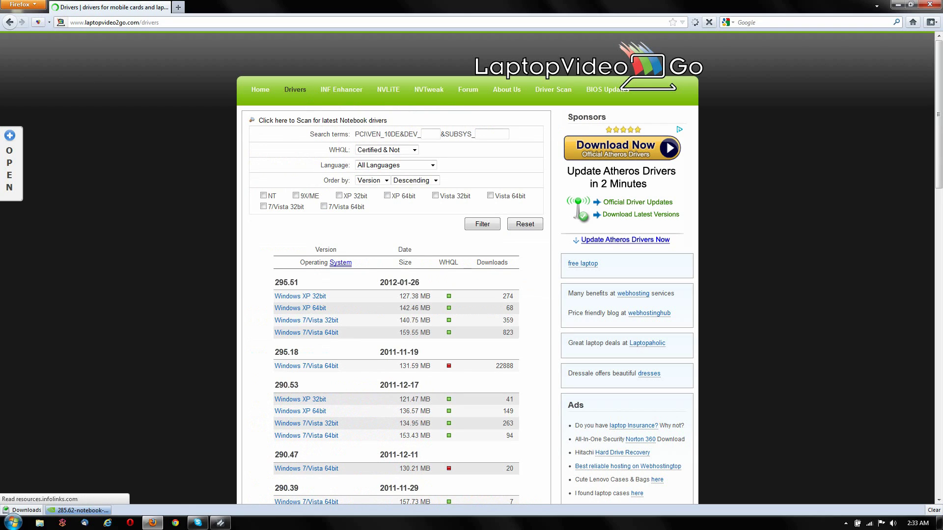
{"action": "scroll", "coordinate": [319, 191], "scroll_direction": "down", "scroll_amount": 12}
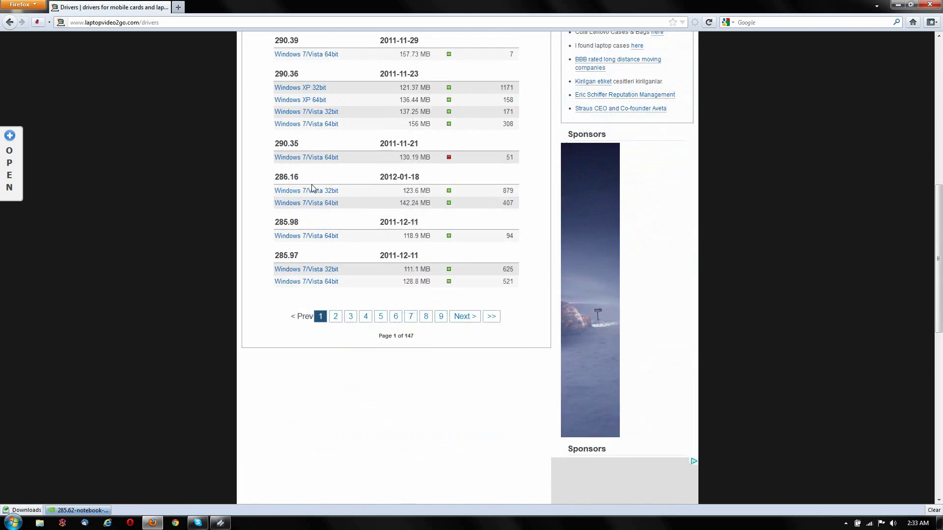
{"action": "scroll", "coordinate": [337, 211], "scroll_direction": "up", "scroll_amount": 2}
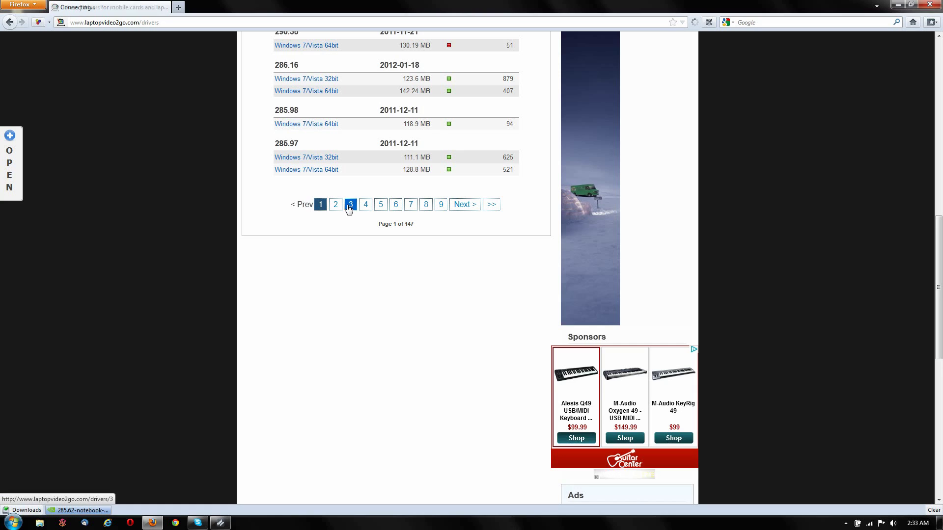
{"action": "left_click", "coordinate": [350, 205]}
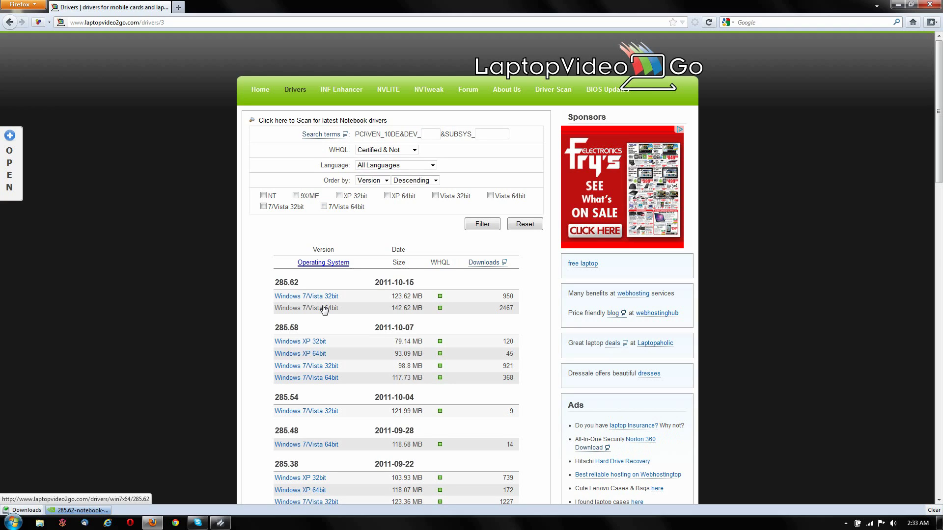
{"action": "left_click", "coordinate": [324, 309]}
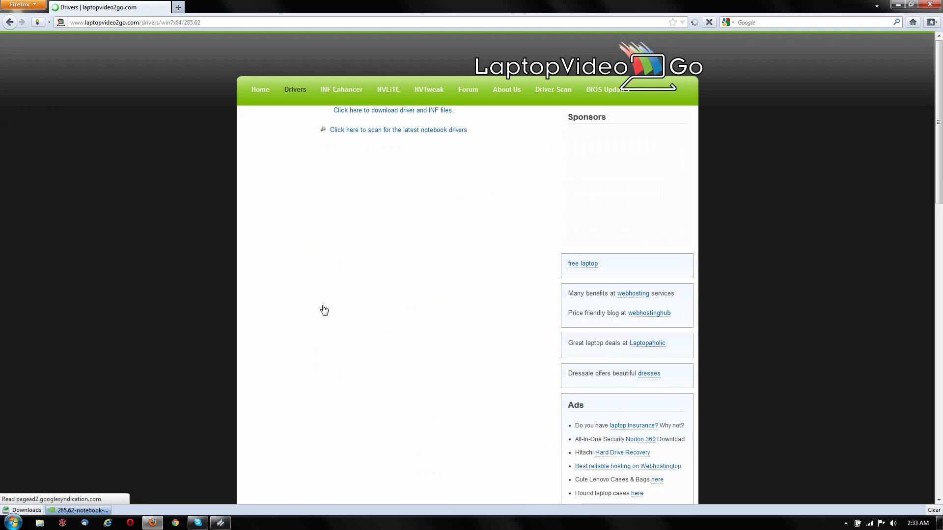
{"action": "left_click", "coordinate": [378, 117]}
{"action": "scroll", "coordinate": [368, 255], "scroll_direction": "down", "scroll_amount": 5}
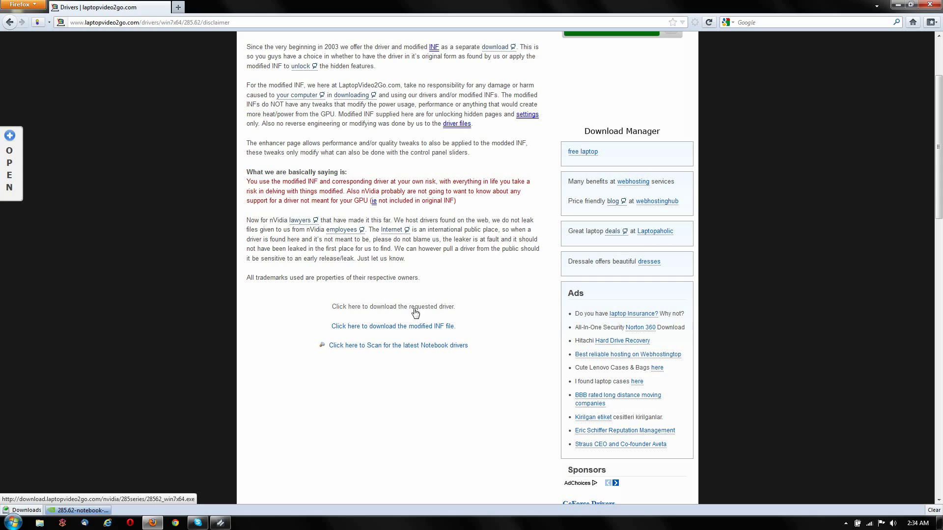
- Request the modified INF file nvwi.inf, cancel saving it and minimize the browser
{"action": "left_click", "coordinate": [449, 327]}
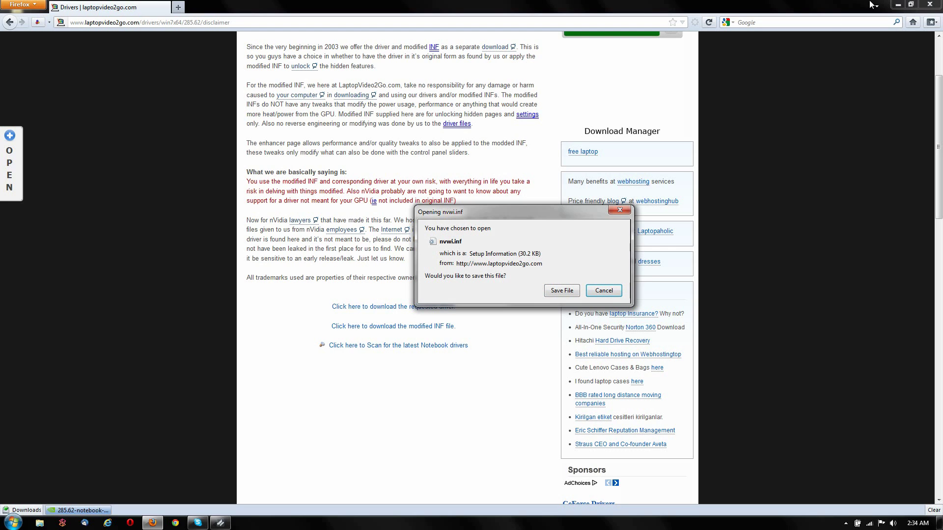
{"action": "left_click", "coordinate": [611, 291]}
{"action": "left_click", "coordinate": [898, 4]}
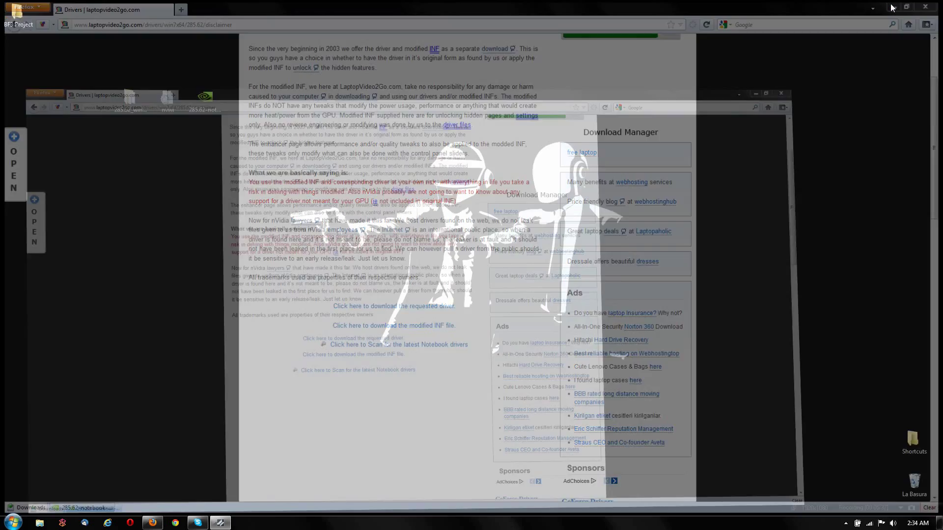
- Rearrange the nvwi file and the 285.62 notebook driver installer so they sit apart on the desktop
{"action": "left_click_drag", "start_coordinate": [182, 96], "coordinate": [175, 194]}
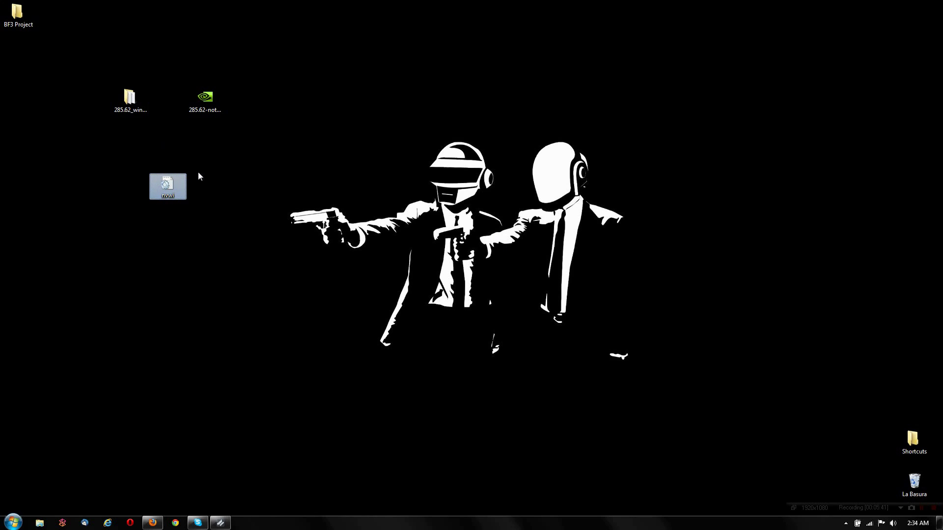
{"action": "left_click", "coordinate": [201, 213]}
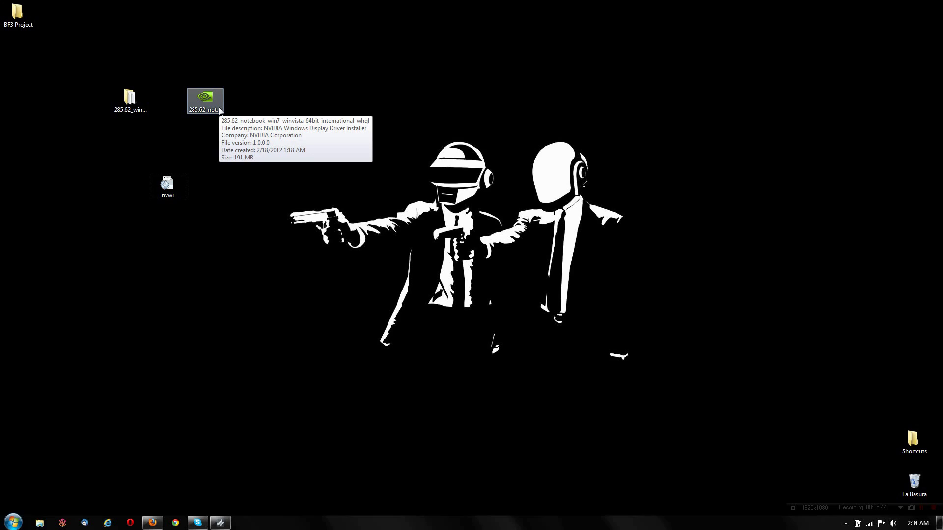
{"action": "left_click_drag", "start_coordinate": [220, 111], "coordinate": [283, 116]}
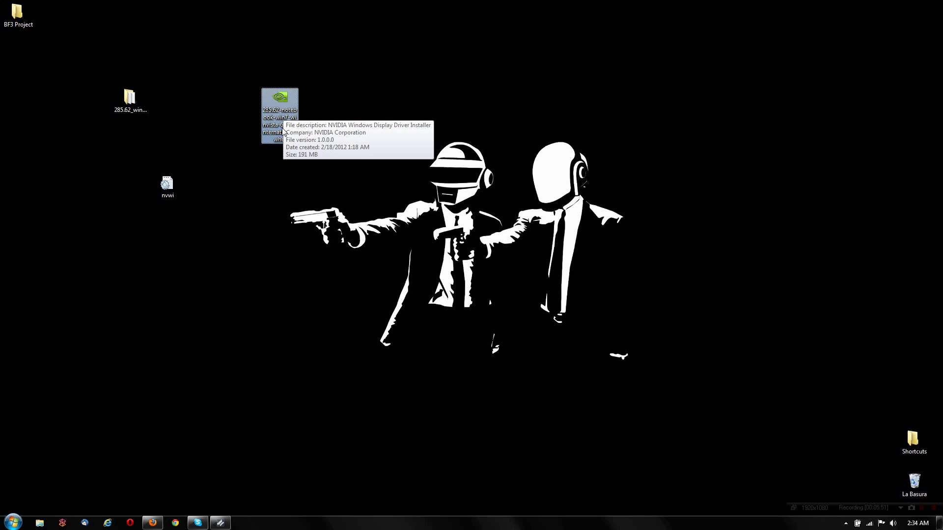
- Launch the 285.62 notebook driver package, check its extraction path under C:\NVIDIA and dismiss the extraction dialog
{"action": "double_click", "coordinate": [284, 132]}
{"action": "left_click", "coordinate": [496, 269]}
{"action": "left_click_drag", "start_coordinate": [408, 278], "coordinate": [381, 284]}
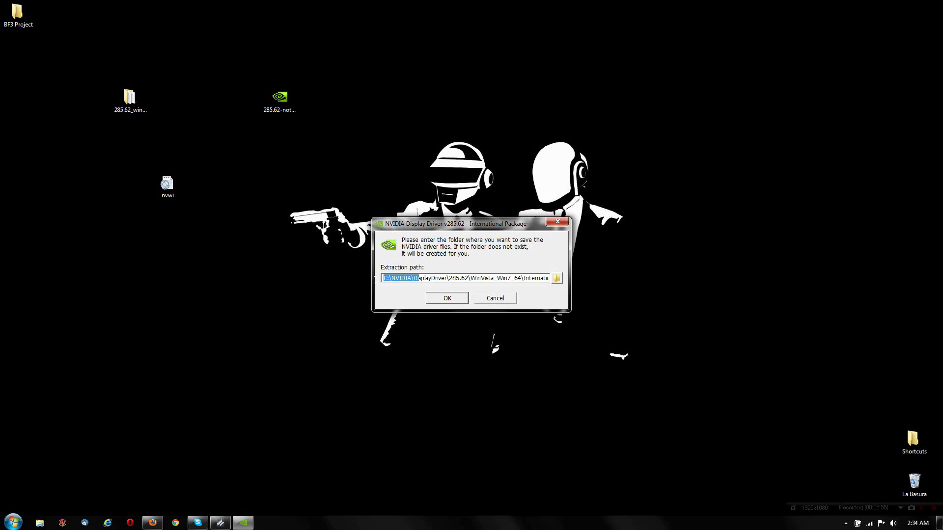
{"action": "left_click", "coordinate": [387, 278]}
{"action": "key", "text": "Return"}
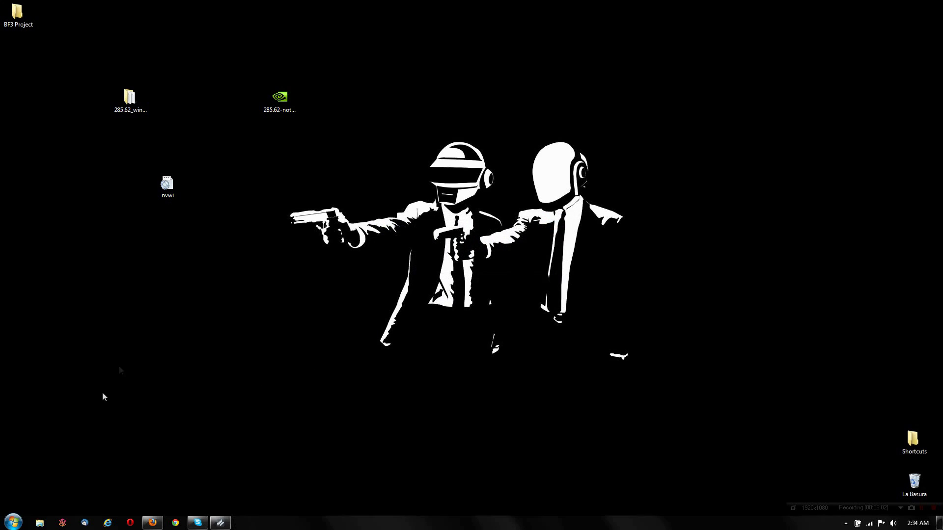
- Open the extracted driver folder C:\NVIDIA\DisplayDriver\285.62\WinVista_Win7_64\International in Windows Explorer and reposition its window on the desktop
{"action": "left_click", "coordinate": [41, 522]}
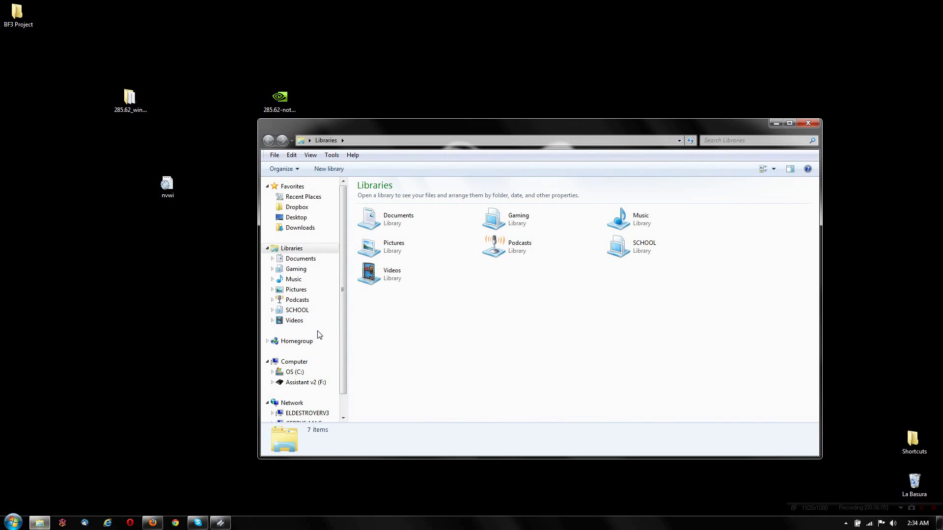
{"action": "left_click", "coordinate": [294, 372]}
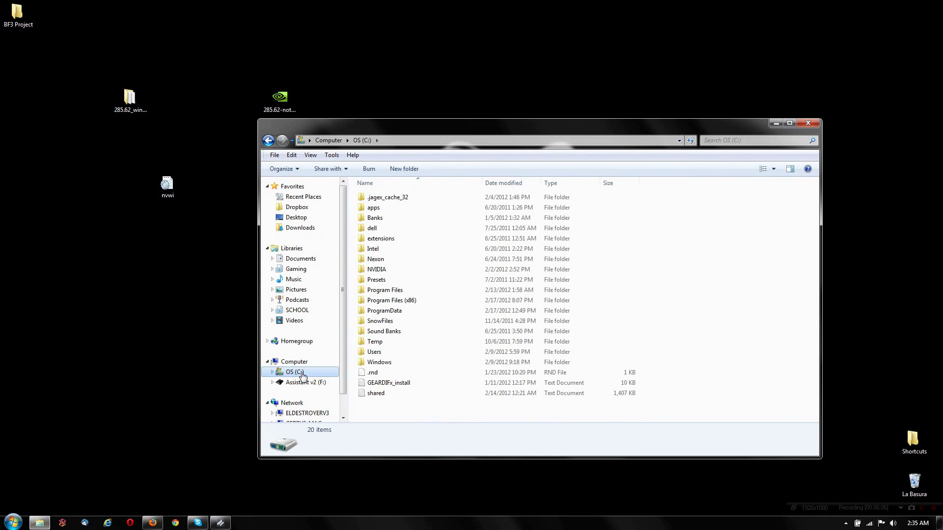
{"action": "double_click", "coordinate": [376, 270]}
{"action": "double_click", "coordinate": [406, 203]}
{"action": "double_click", "coordinate": [407, 203]}
{"action": "double_click", "coordinate": [407, 203]}
{"action": "double_click", "coordinate": [407, 203]}
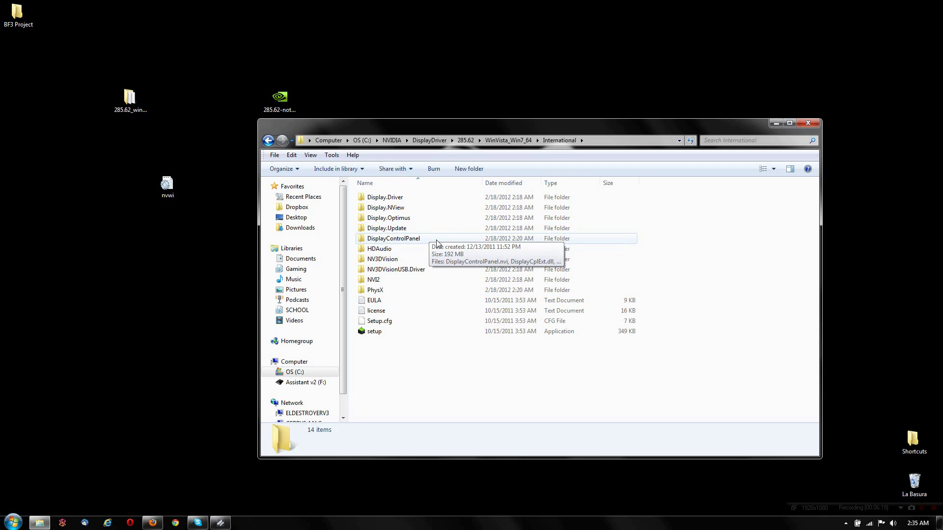
{"action": "left_click_drag", "start_coordinate": [425, 131], "coordinate": [483, 100]}
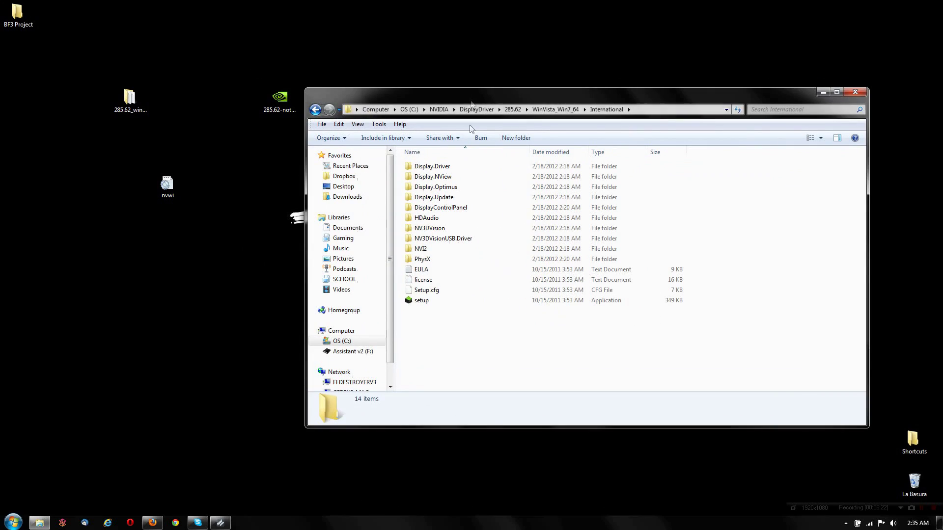
- Try to run setup from the International folder with the original INF and close the installer
{"action": "double_click", "coordinate": [423, 301]}
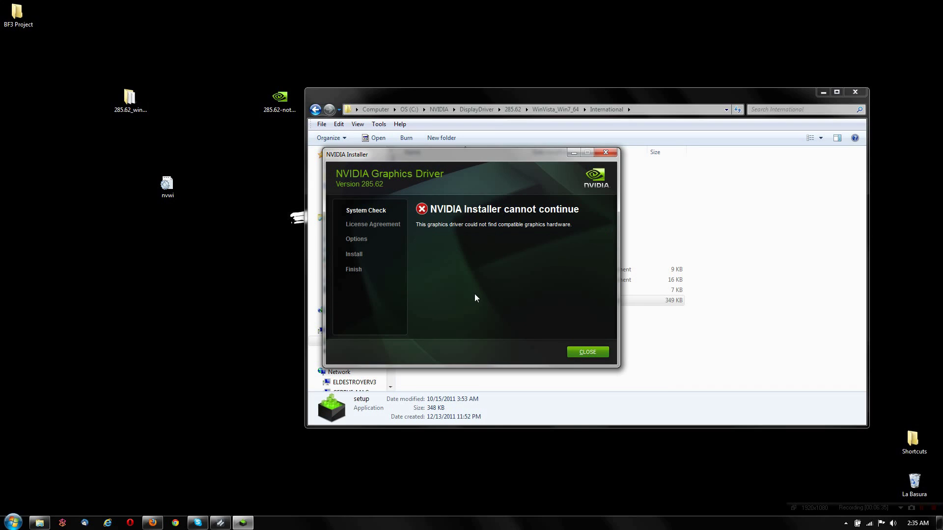
{"action": "left_click", "coordinate": [586, 356]}
- Move the modified nvwi.inf from the desktop into the Display.Driver folder, replacing the existing file, and run setup again
{"action": "left_click_drag", "start_coordinate": [169, 190], "coordinate": [410, 163]}
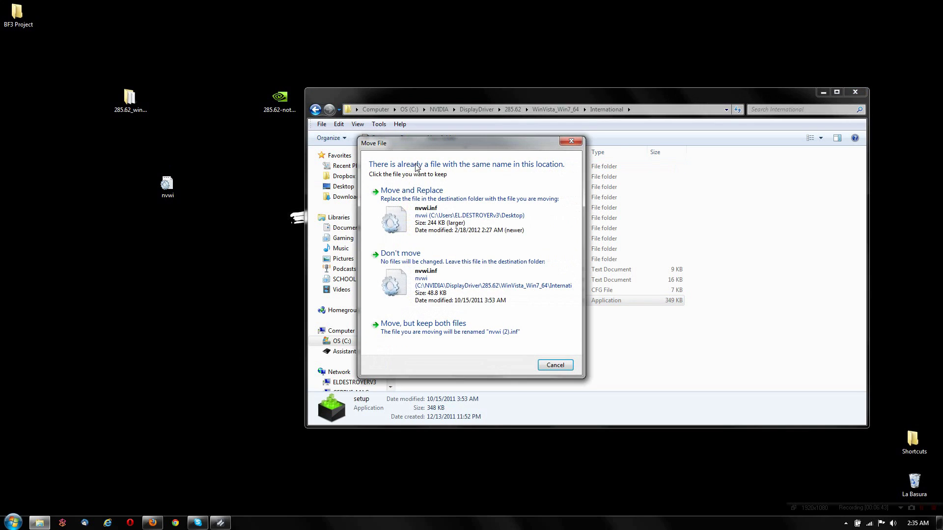
{"action": "left_click", "coordinate": [450, 232]}
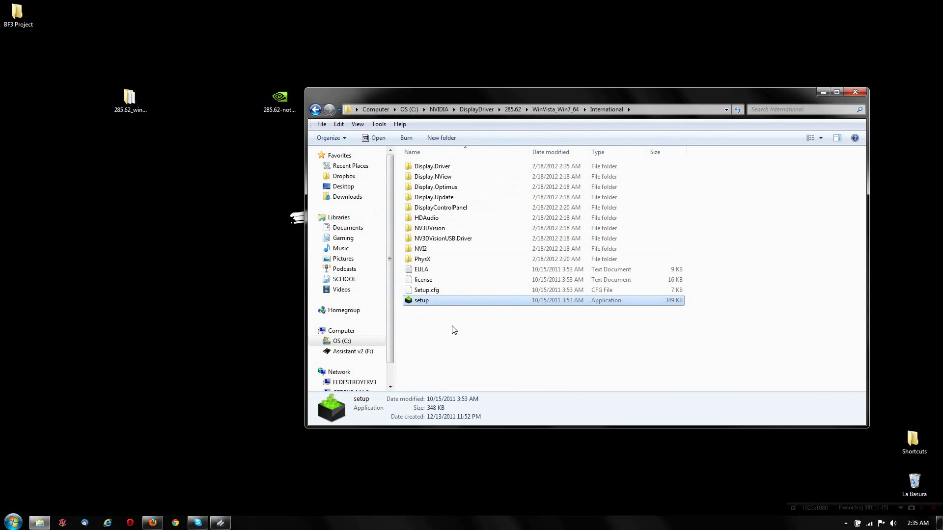
{"action": "double_click", "coordinate": [431, 301]}
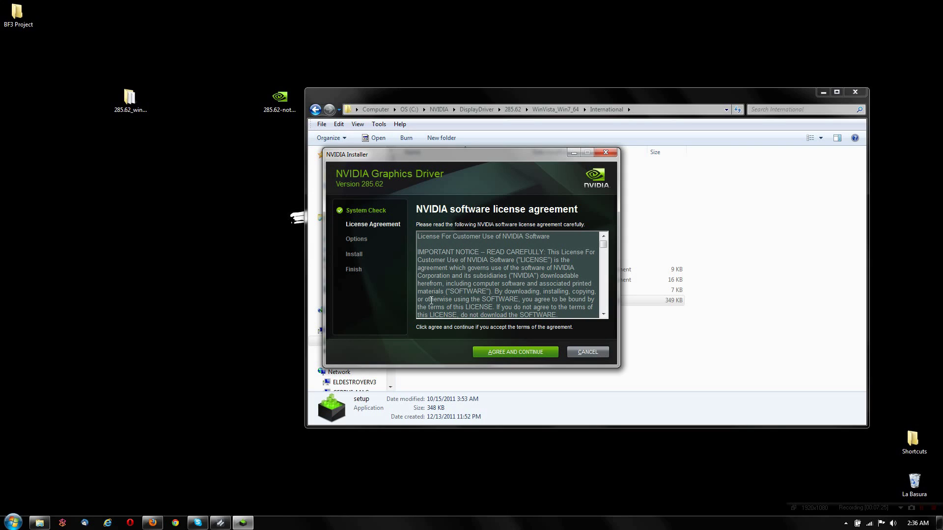
- Search Windows for "create a restore", open the restore point settings and place the System Properties dialog over the installer
{"action": "left_click", "coordinate": [21, 519]}
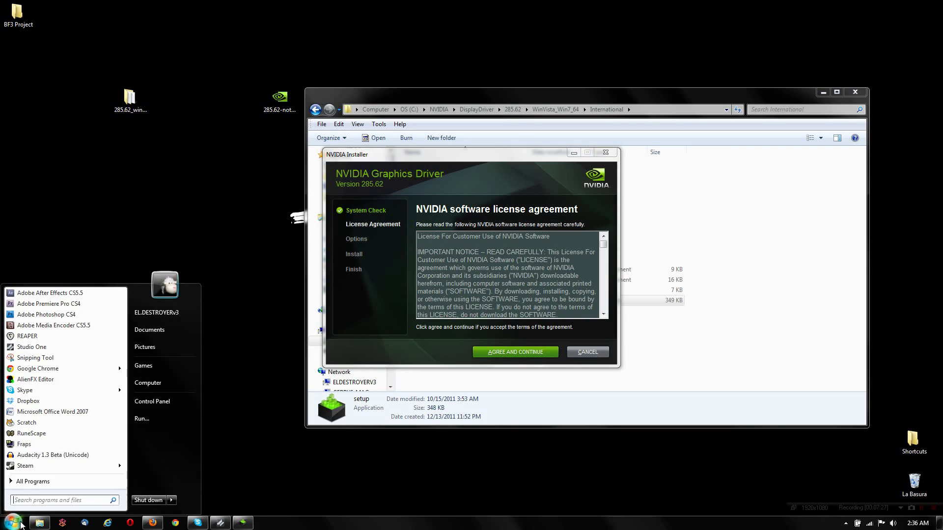
{"action": "left_click", "coordinate": [47, 501]}
{"action": "type", "text": "c"}
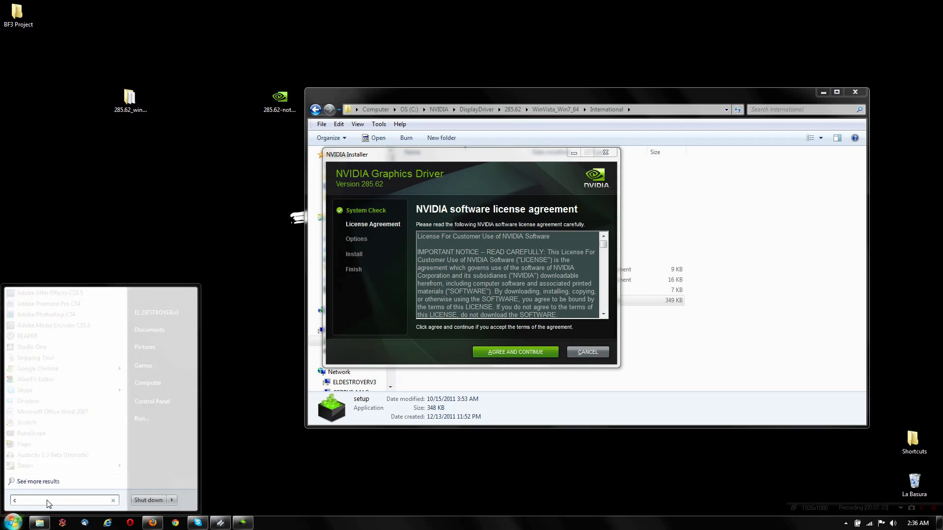
{"action": "type", "text": "reate a syst"}
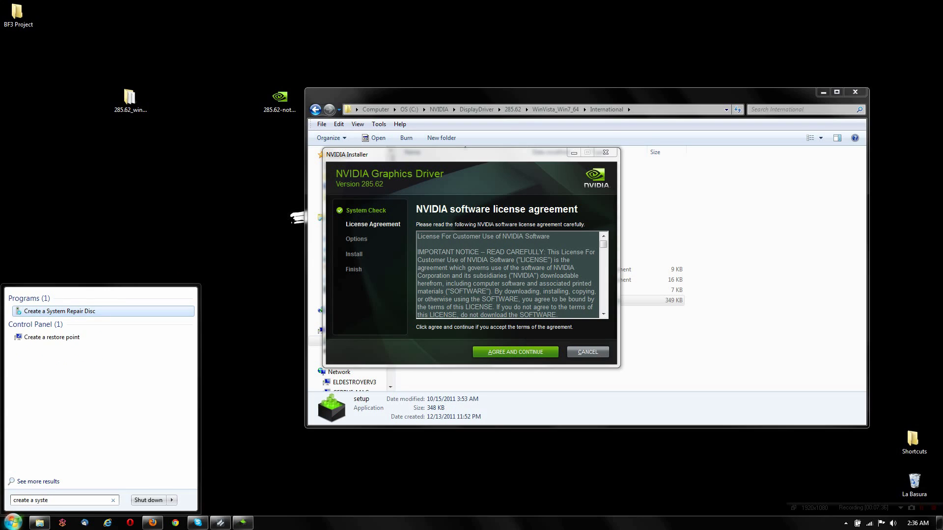
{"action": "type", "text": "e"}
{"action": "key", "text": "BackSpace"}
{"action": "key", "text": "BackSpace"}
{"action": "key", "text": "BackSpace"}
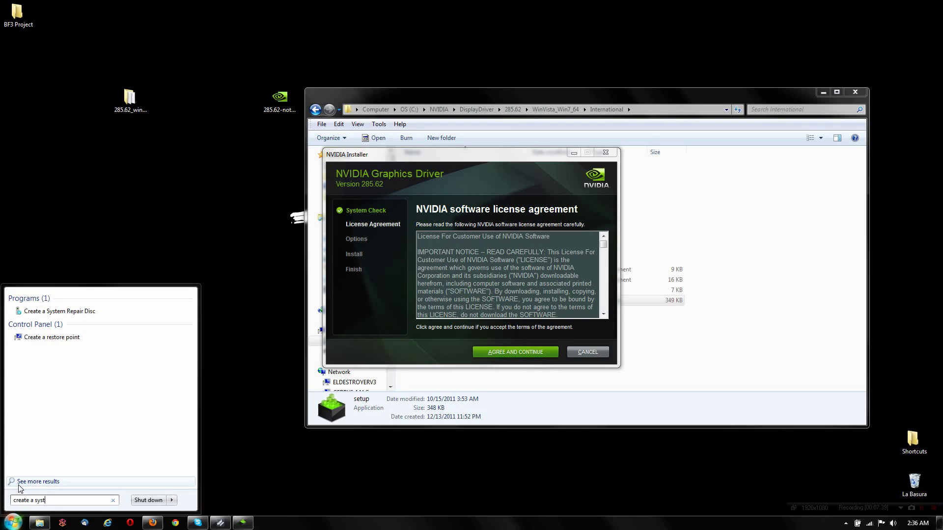
{"action": "key", "text": "BackSpace"}
{"action": "key", "text": "BackSpace"}
{"action": "type", "text": "restore"}
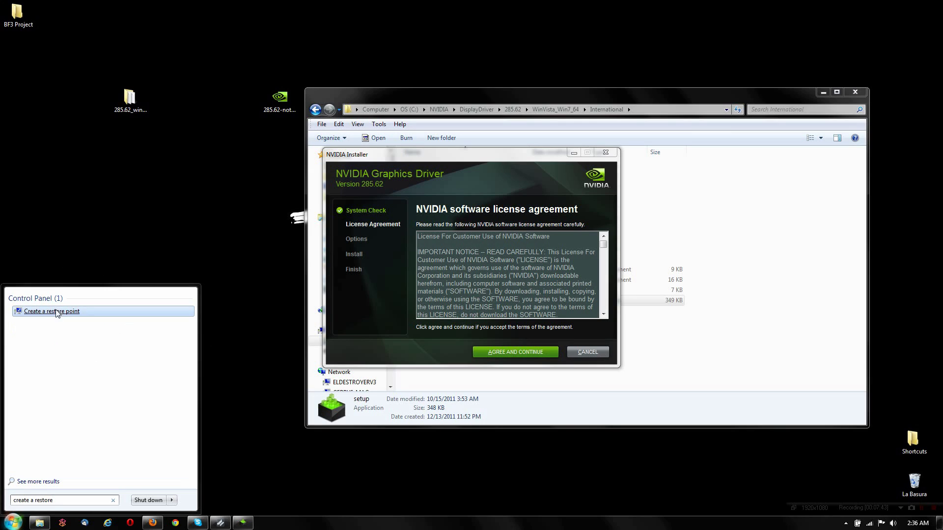
{"action": "left_click", "coordinate": [57, 313]}
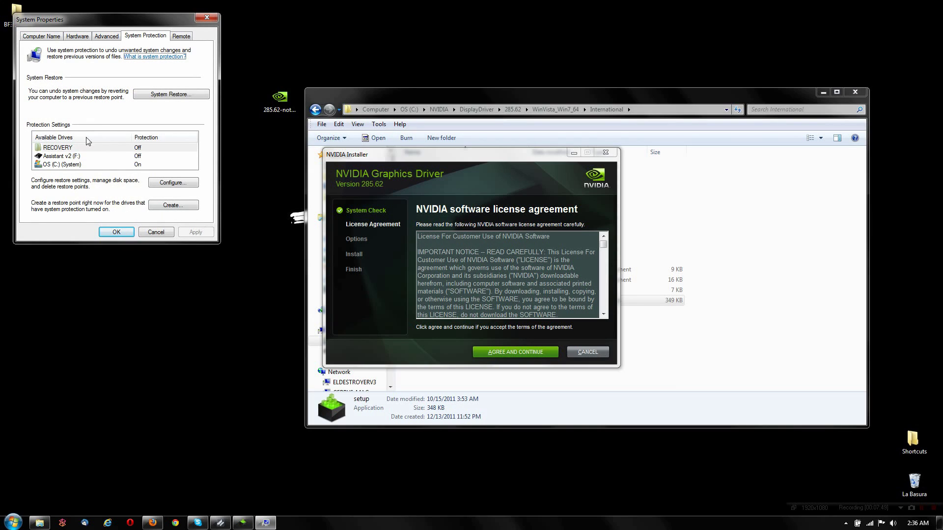
{"action": "left_click_drag", "start_coordinate": [75, 22], "coordinate": [435, 141]}
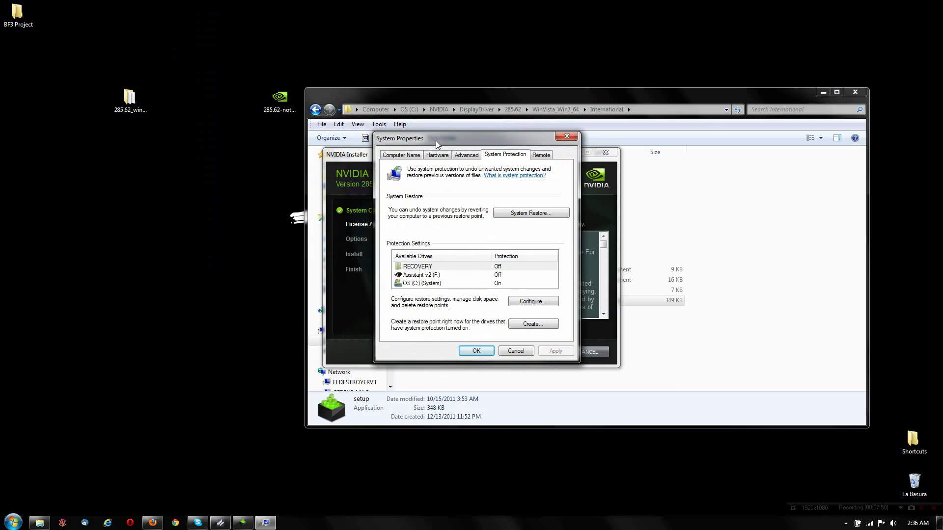
- Create a restore point described as "Before installing hacked nvdvidia driver" and close System Properties
{"action": "left_click", "coordinate": [513, 329]}
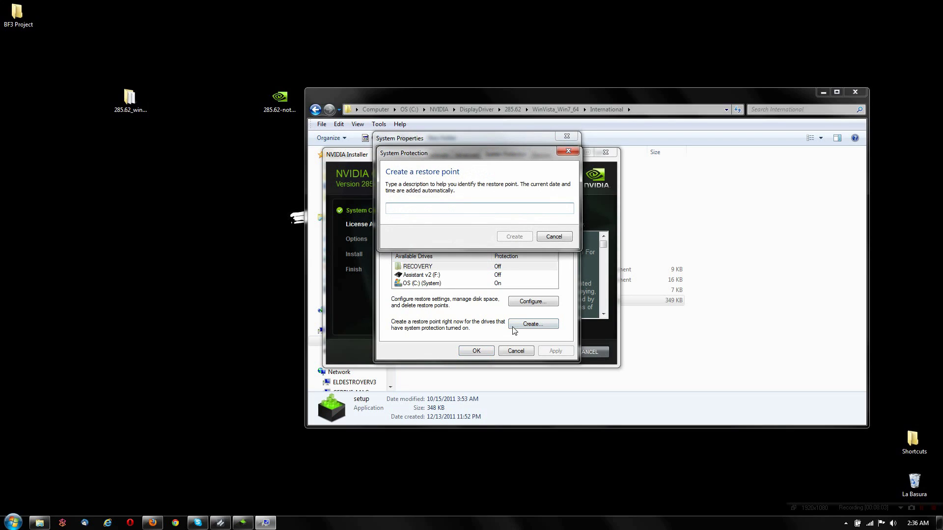
{"action": "type", "text": "Before installing"}
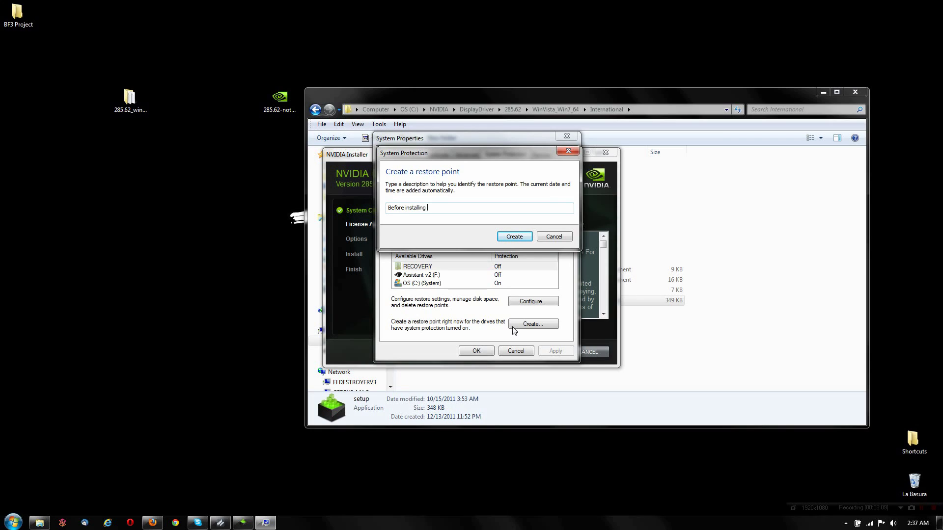
{"action": "type", "text": " hacked nvdvidia driver"}
{"action": "key", "text": "Return"}
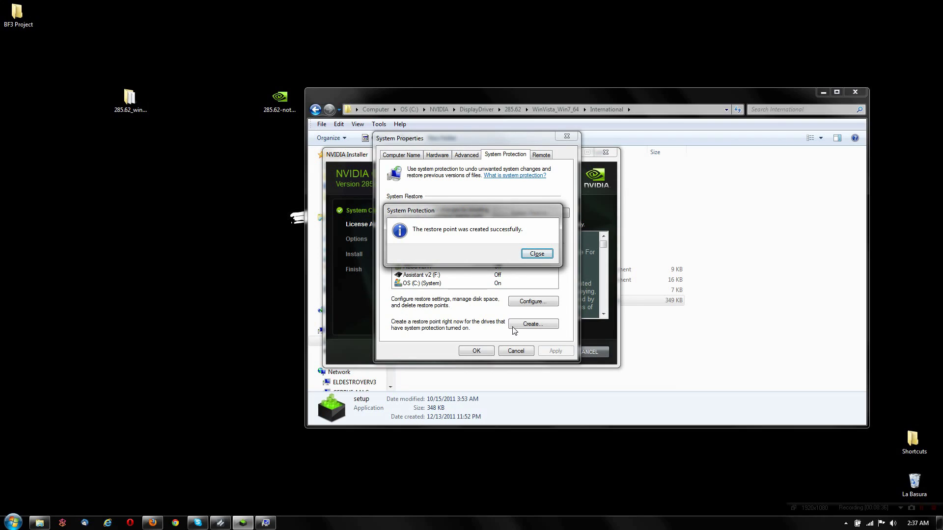
{"action": "left_click", "coordinate": [549, 256]}
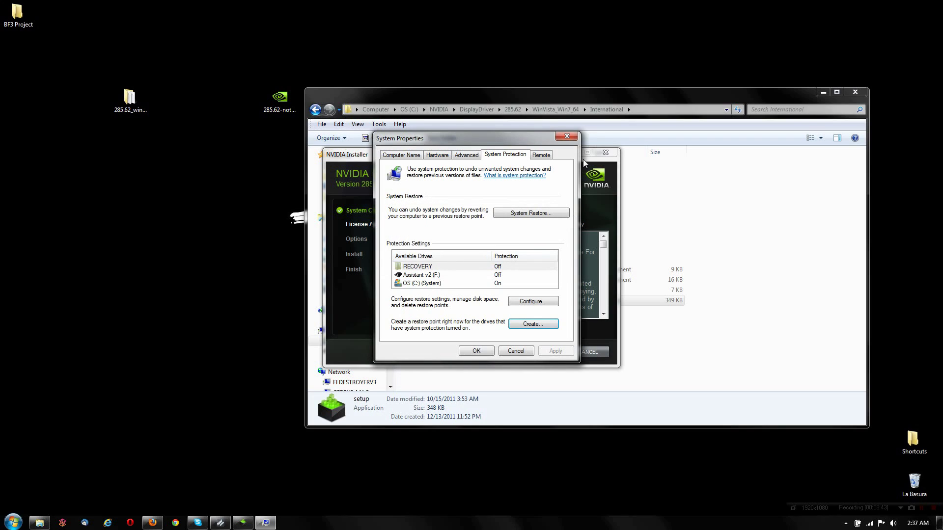
{"action": "left_click", "coordinate": [574, 135]}
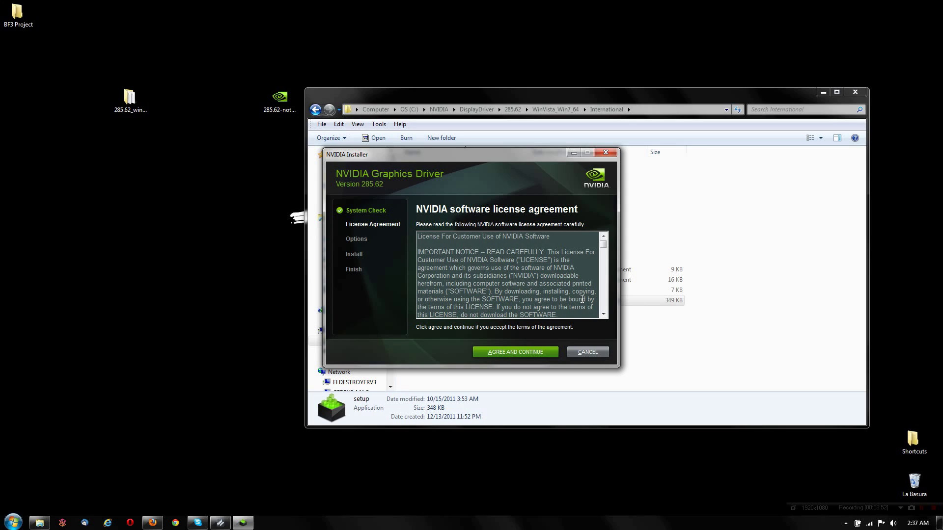
- Minimize the driver folder window and accept the NVIDIA software license agreement after going through to its end
{"action": "left_click", "coordinate": [824, 93]}
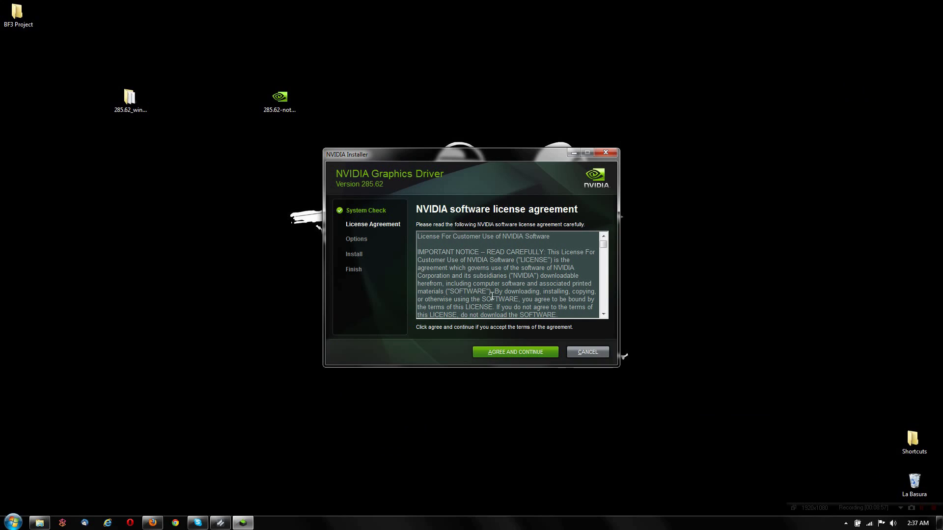
{"action": "left_click_drag", "start_coordinate": [604, 244], "coordinate": [612, 322]}
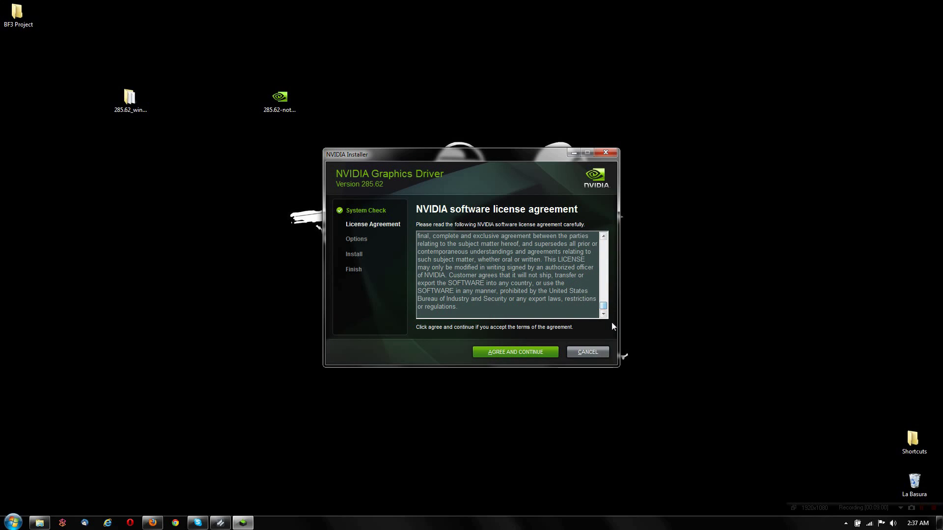
{"action": "left_click", "coordinate": [540, 355]}
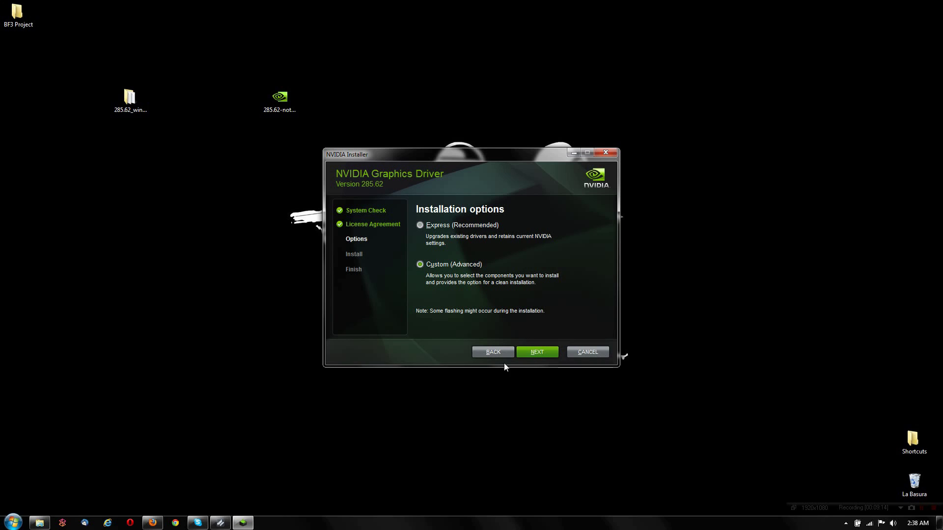
- Proceed with the Custom (Advanced) installation, enable a clean installation, review the driver components and cancel the installer
{"action": "left_click", "coordinate": [538, 353]}
{"action": "left_click", "coordinate": [467, 297]}
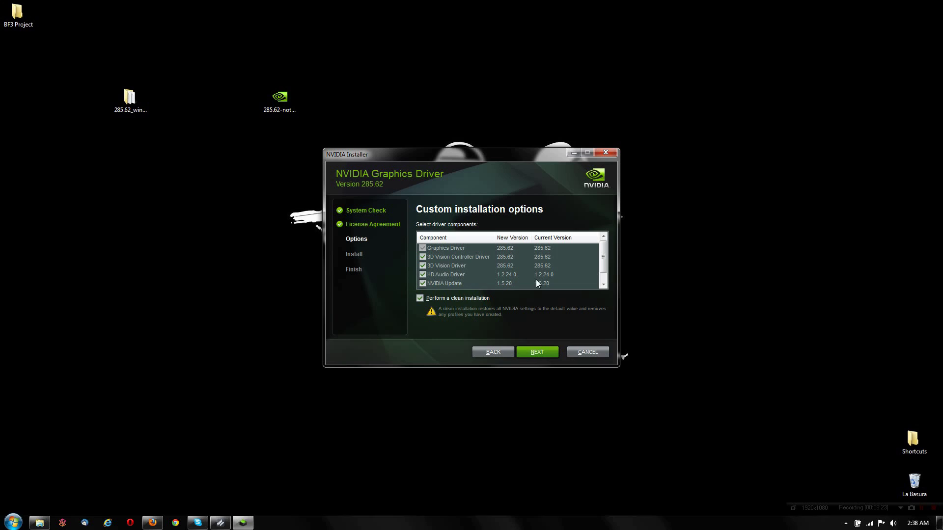
{"action": "left_click_drag", "start_coordinate": [603, 259], "coordinate": [603, 267]}
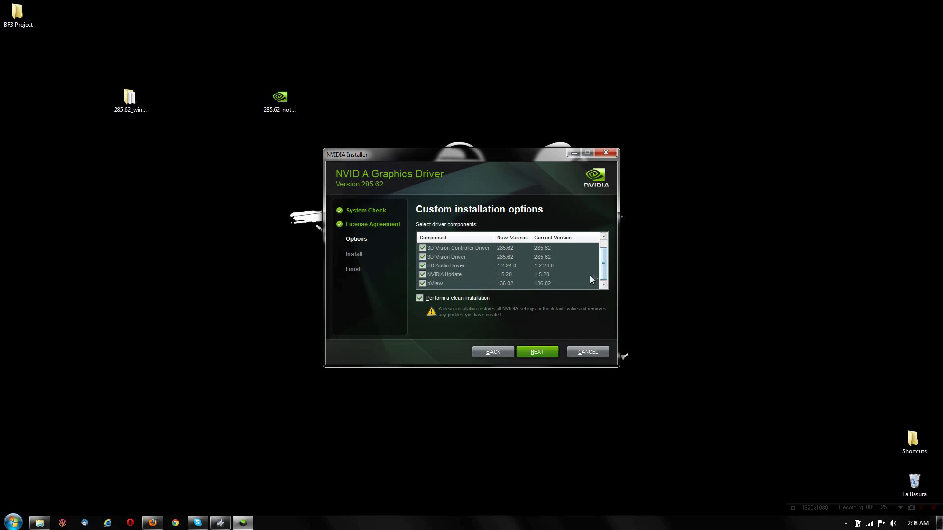
{"action": "left_click", "coordinate": [588, 353]}
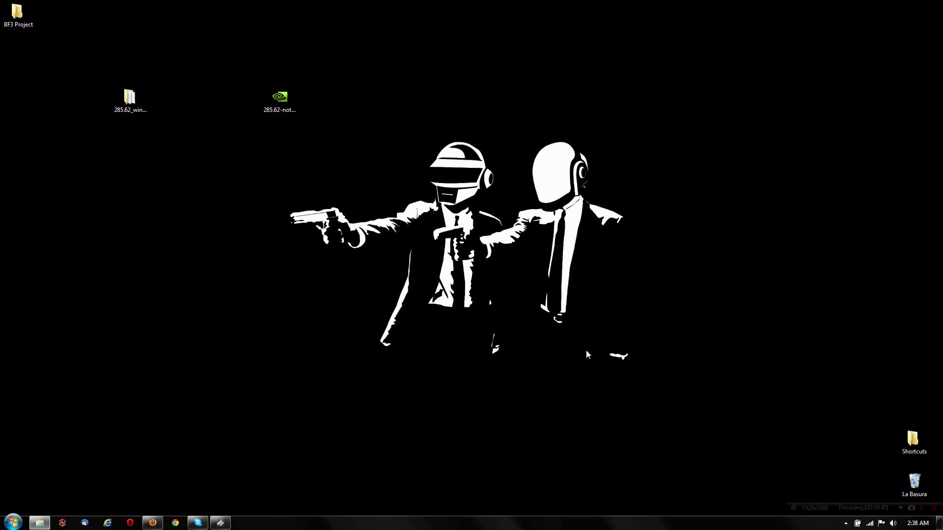
- Open the NVIDIA Control Panel, check the graphics card's driver version in System Information and close both windows
{"action": "right_click", "coordinate": [531, 320]}
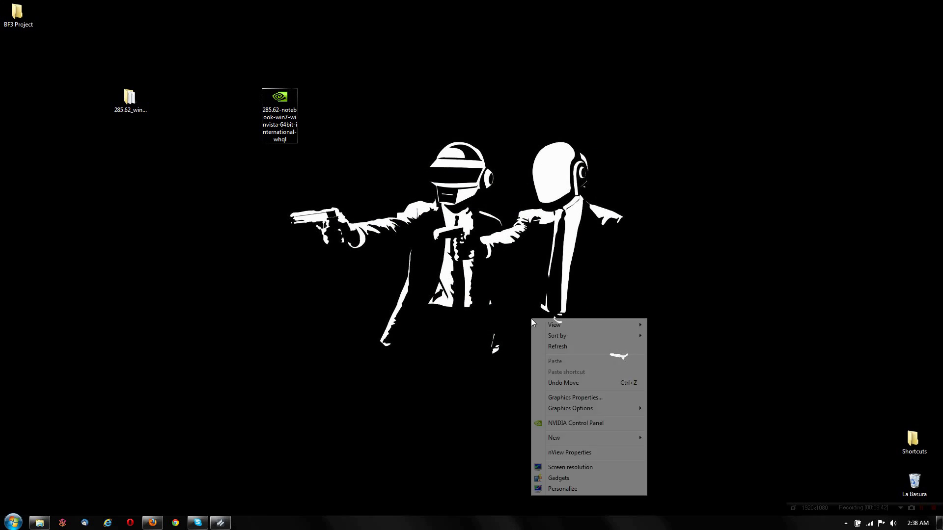
{"action": "left_click", "coordinate": [584, 425]}
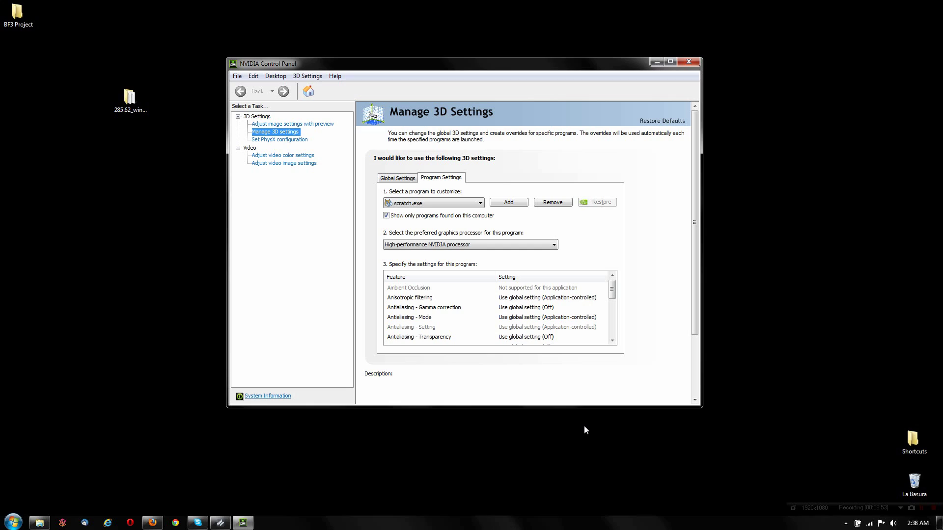
{"action": "left_click", "coordinate": [334, 77]}
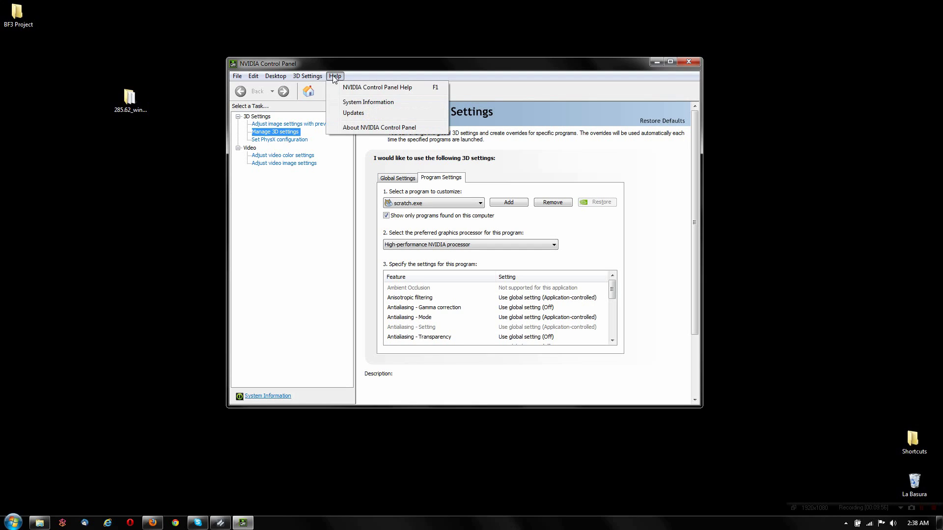
{"action": "left_click", "coordinate": [363, 103]}
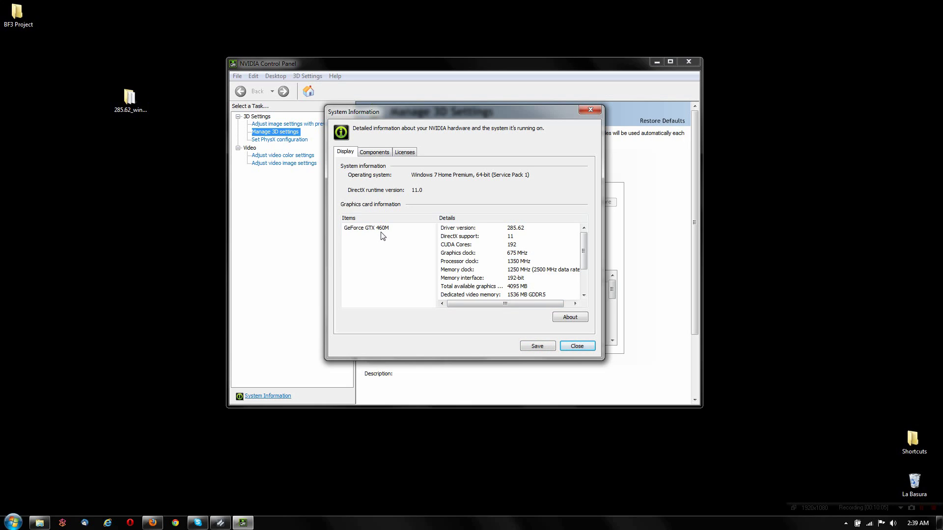
{"action": "left_click", "coordinate": [567, 347]}
{"action": "left_click", "coordinate": [685, 61]}
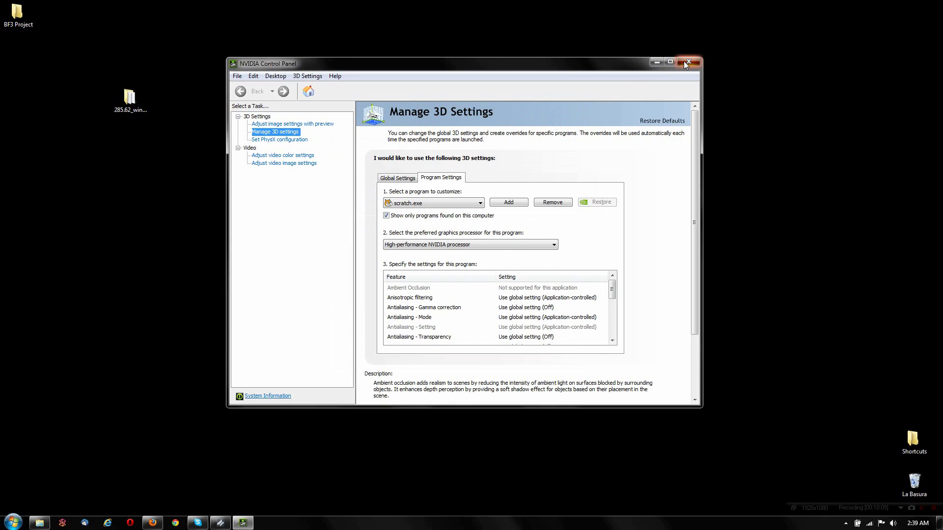